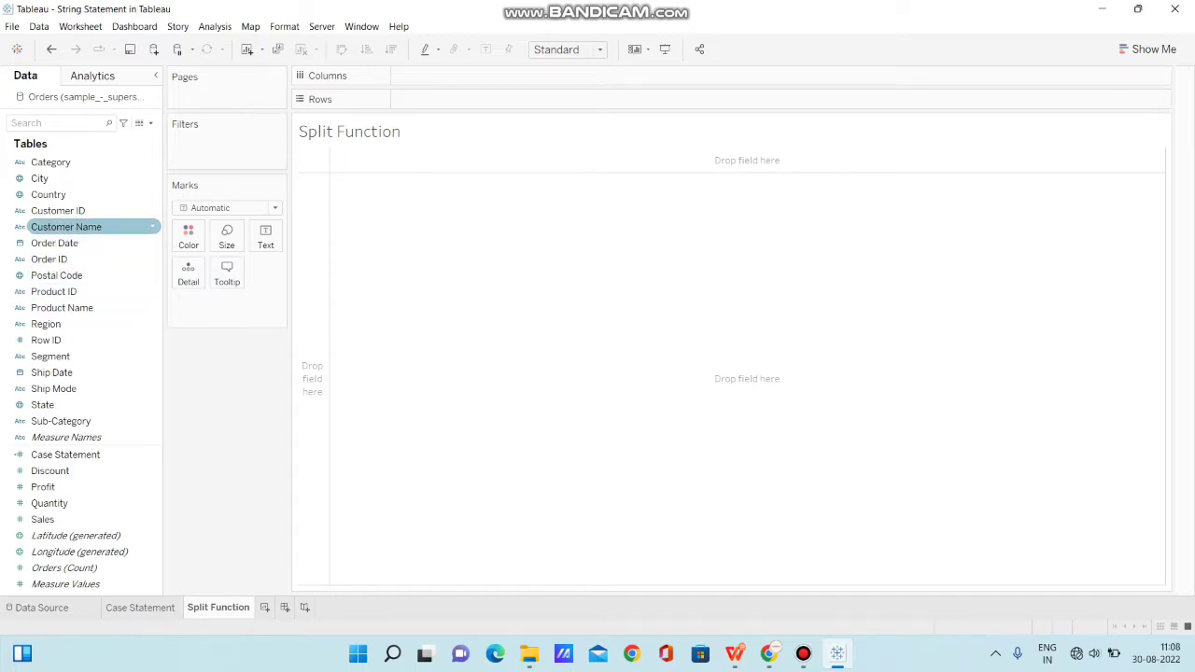
Place the Customer Name and Product Name fields on Rows in the Split Function worksheet and look through the list
left_click_drag(66, 227, 392, 99)
left_click_drag(61, 307, 509, 101)
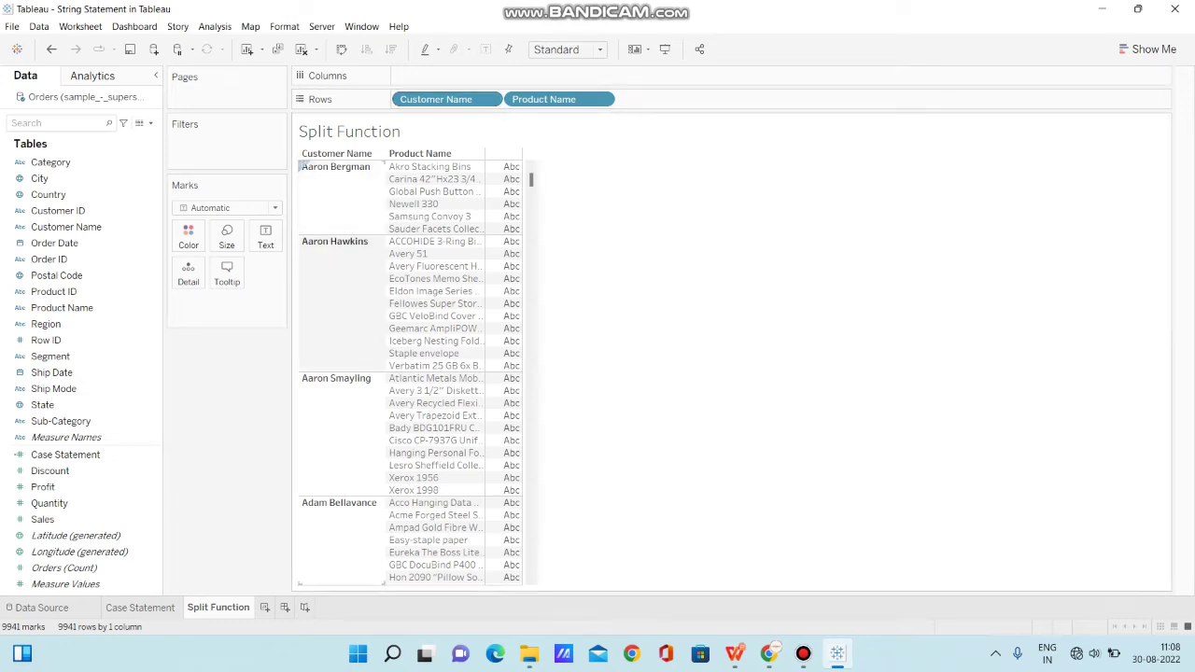
mouse_move(532, 179)
left_mouse_down()
mouse_move(530, 263)
mouse_move(531, 179)
left_mouse_up()
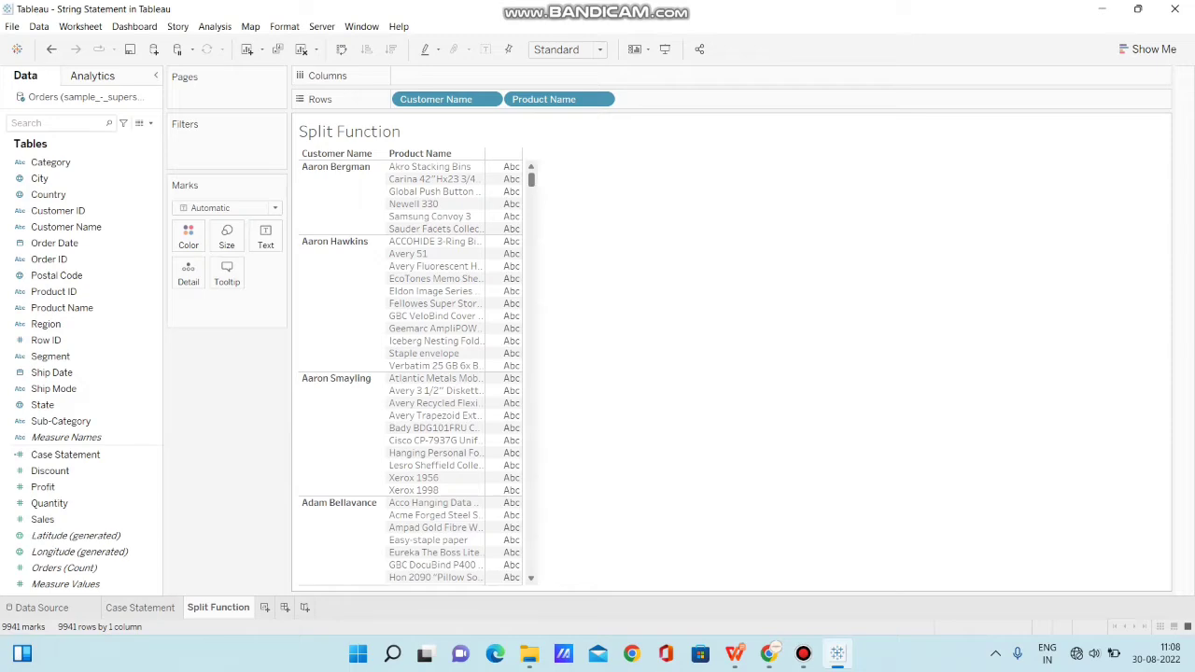
left_click_drag(532, 179, 532, 209)
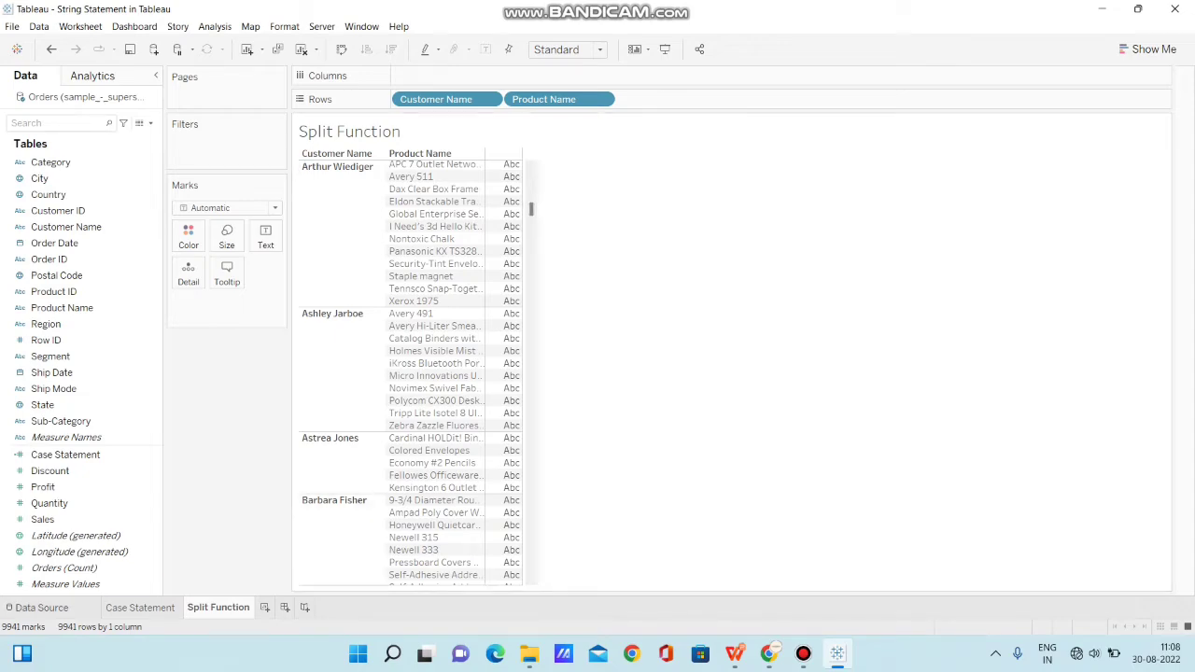
In the data source's Orders table, apply an automatic Split to the Customer Name field and view the new columns
left_click(41, 607)
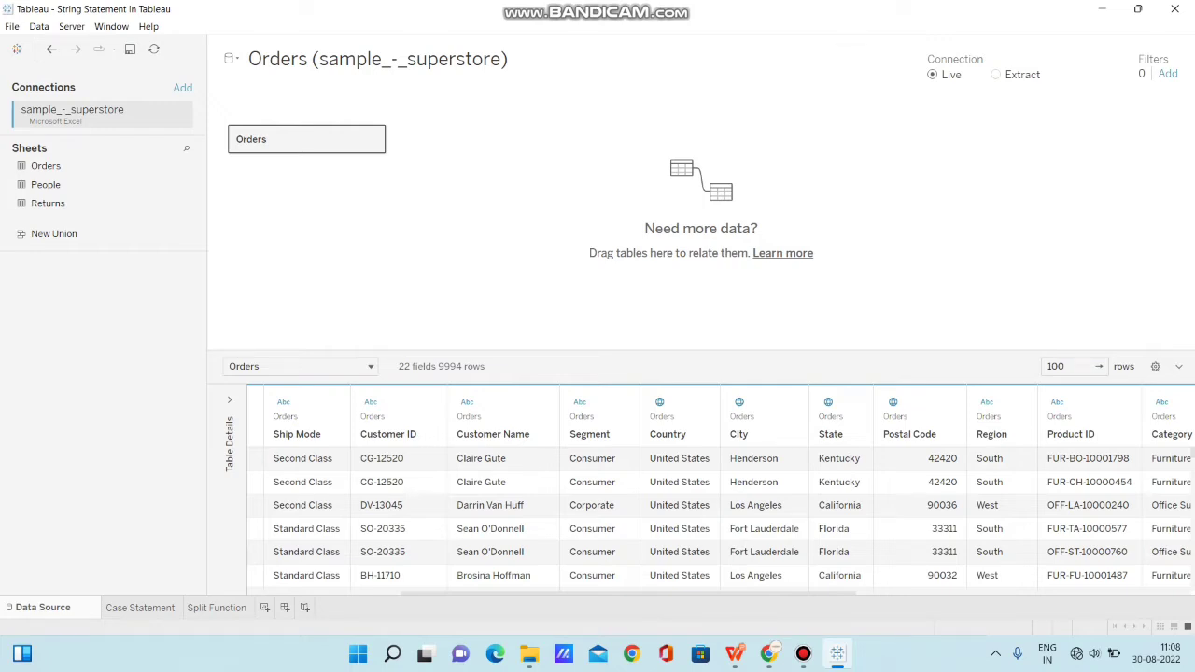
scroll(644, 486, "left", 2)
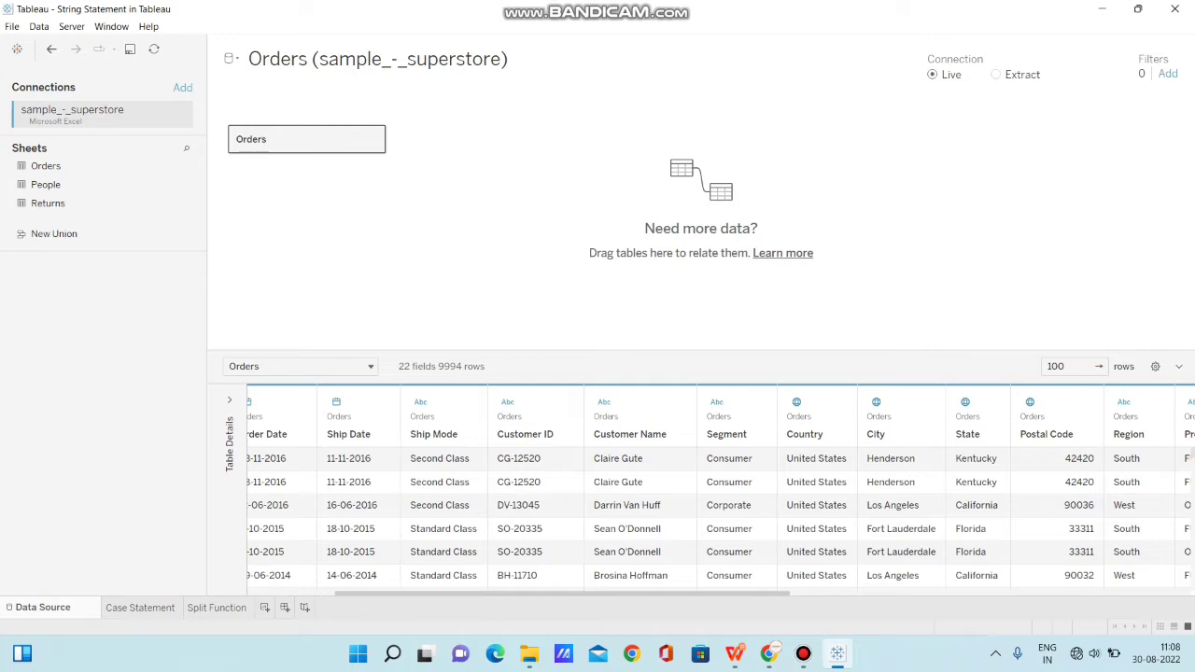
left_click(639, 433)
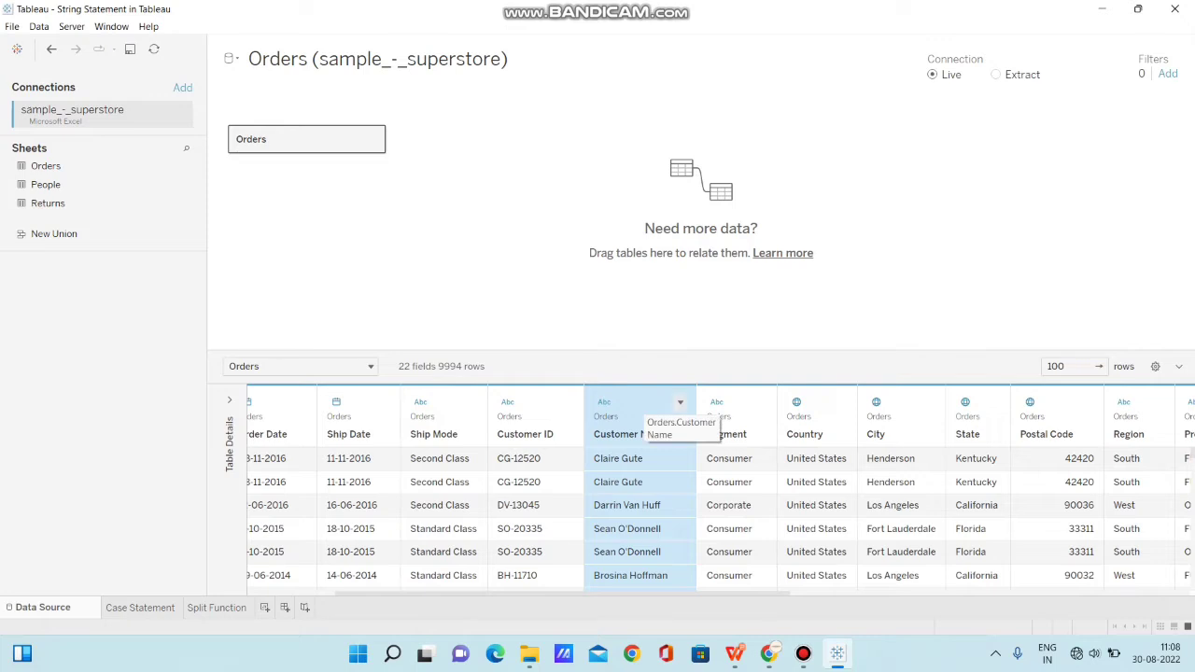
left_click(680, 401)
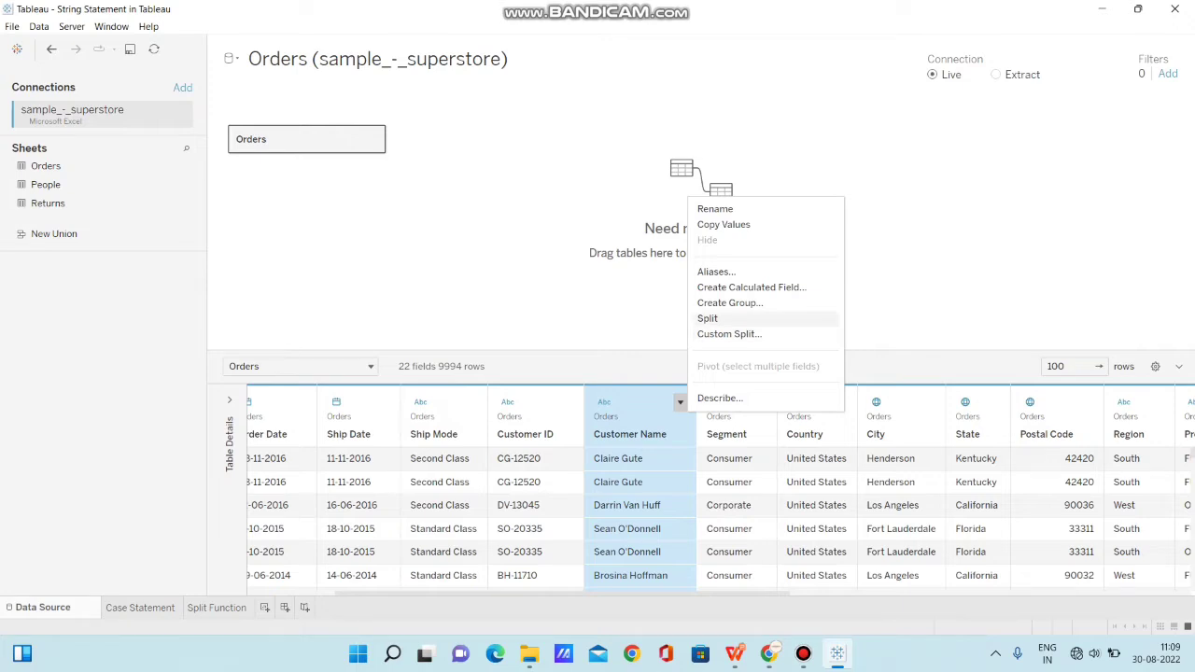
left_click(708, 318)
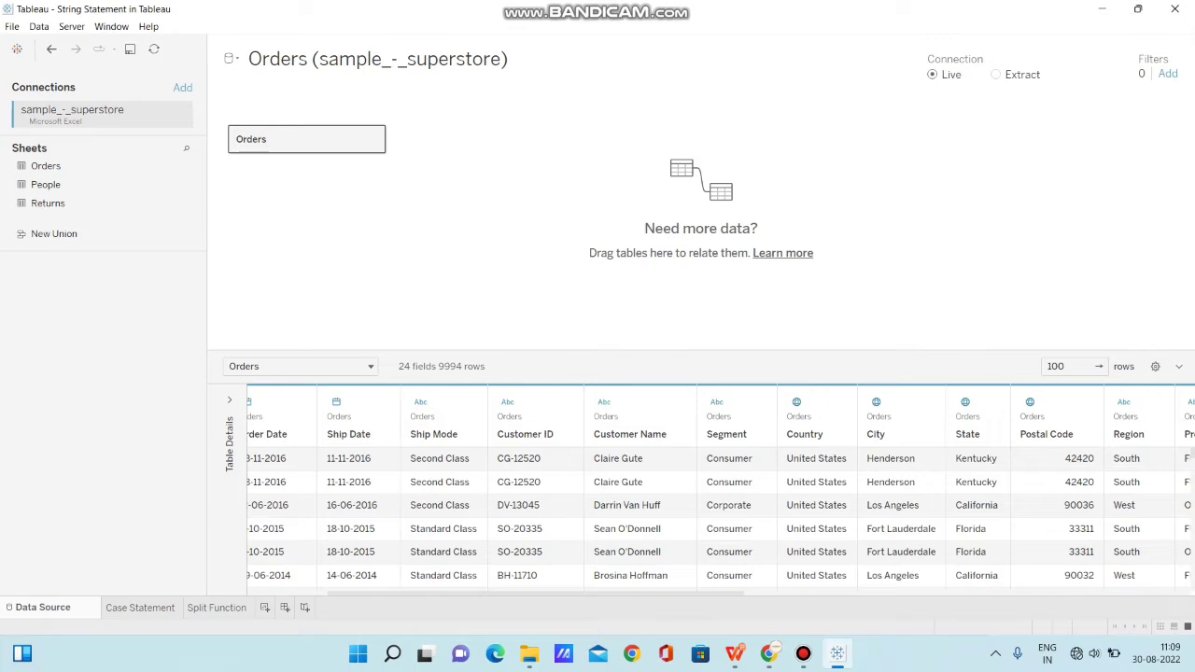
left_click_drag(535, 592, 994, 592)
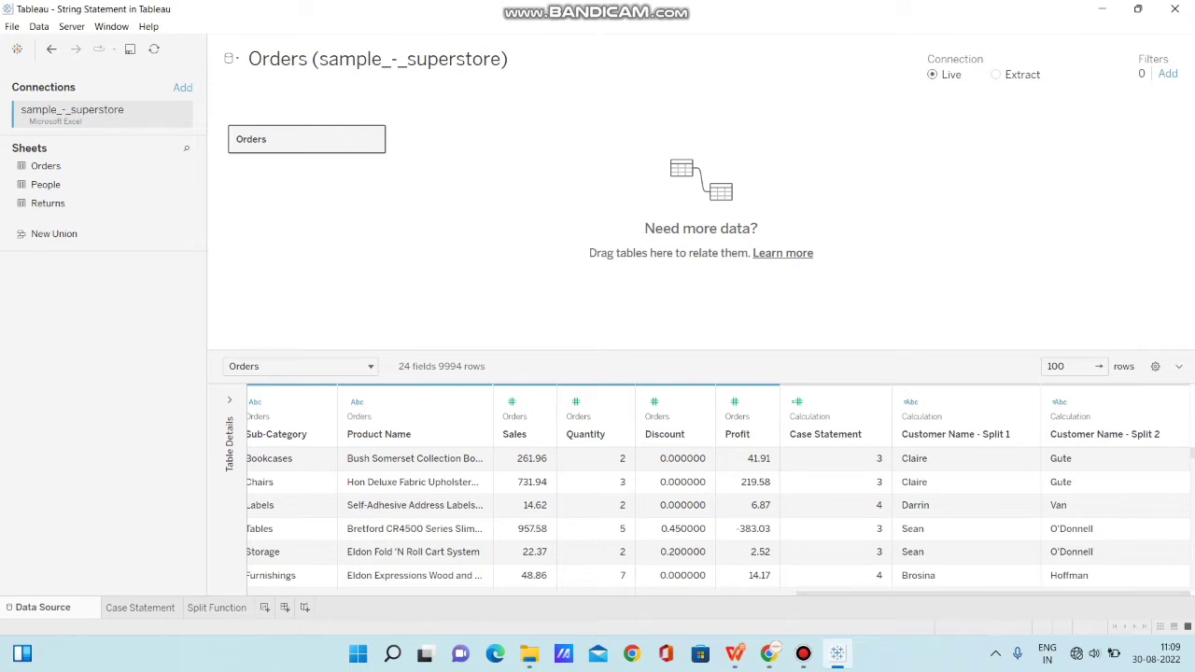
Apply the automatic Split to the Customer Name field a second time and view the added columns
left_click_drag(841, 592, 527, 592)
left_click_drag(681, 593, 555, 594)
left_click(549, 420)
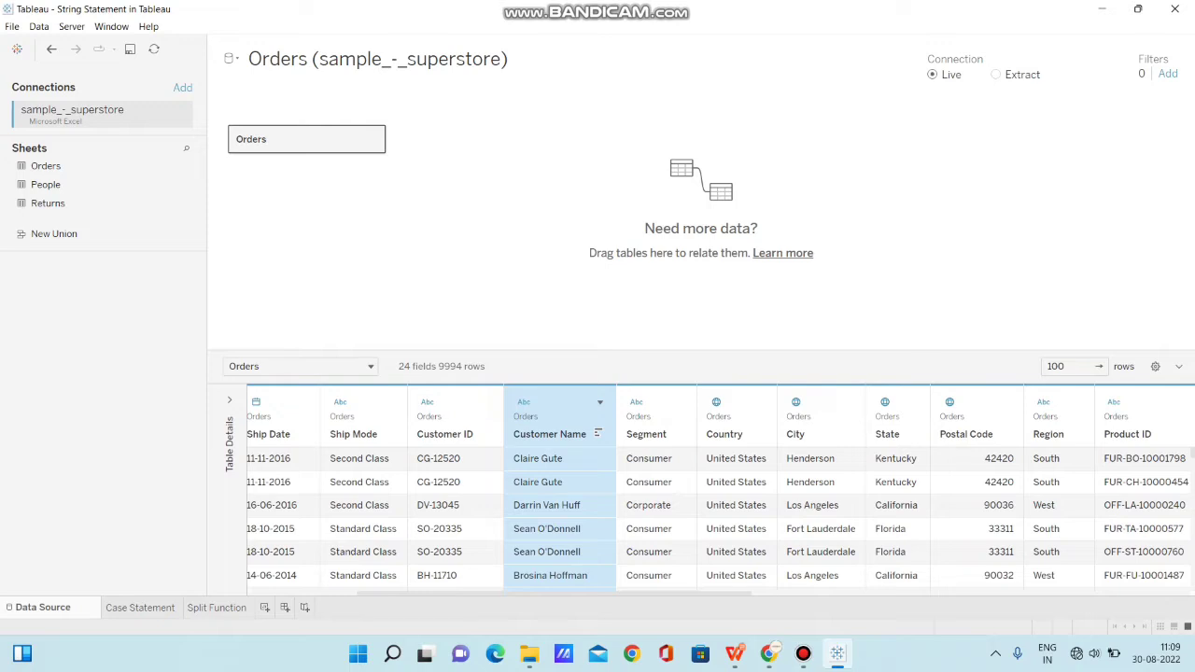
left_click(599, 401)
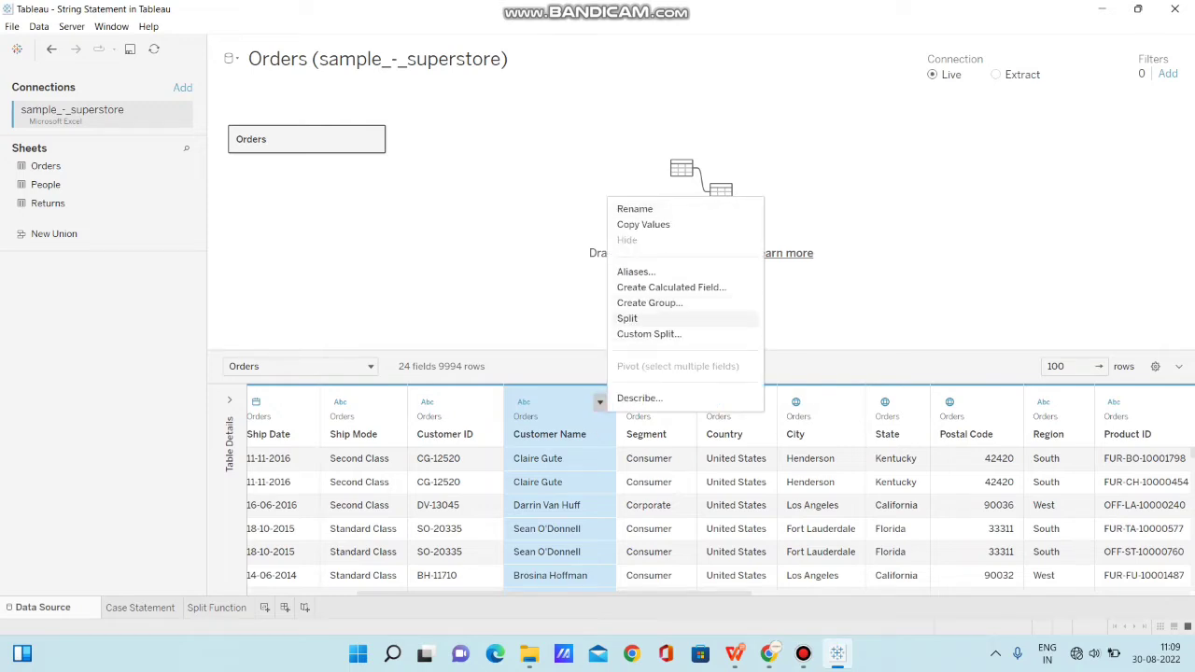
left_click(628, 319)
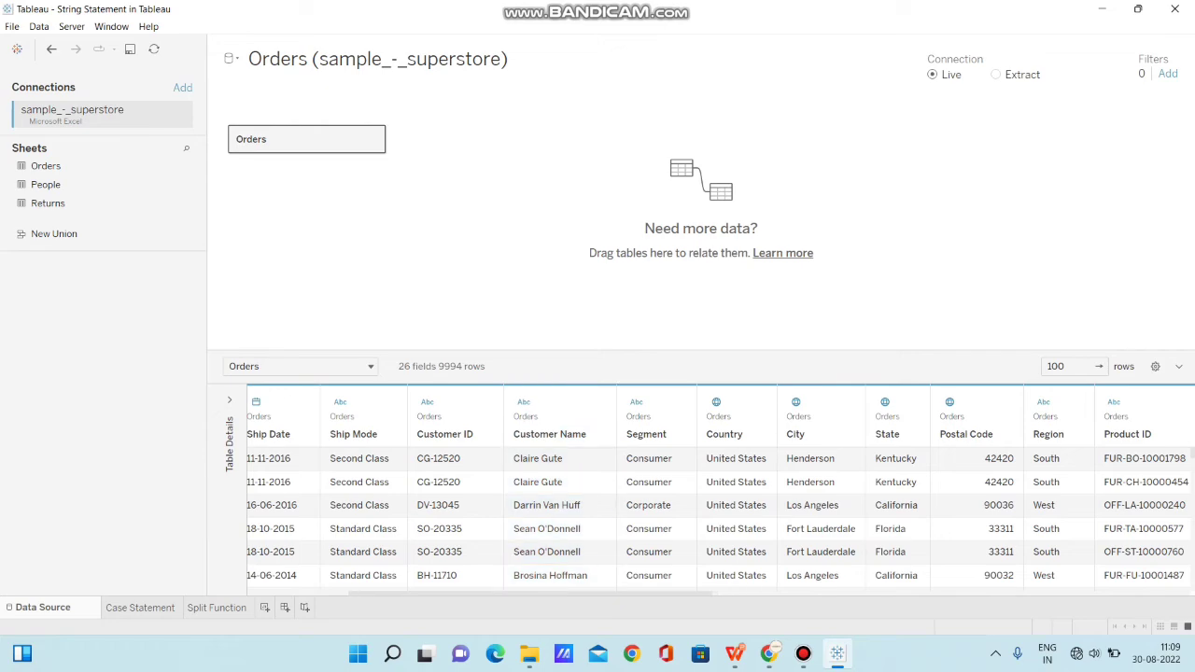
left_click_drag(531, 593, 1017, 593)
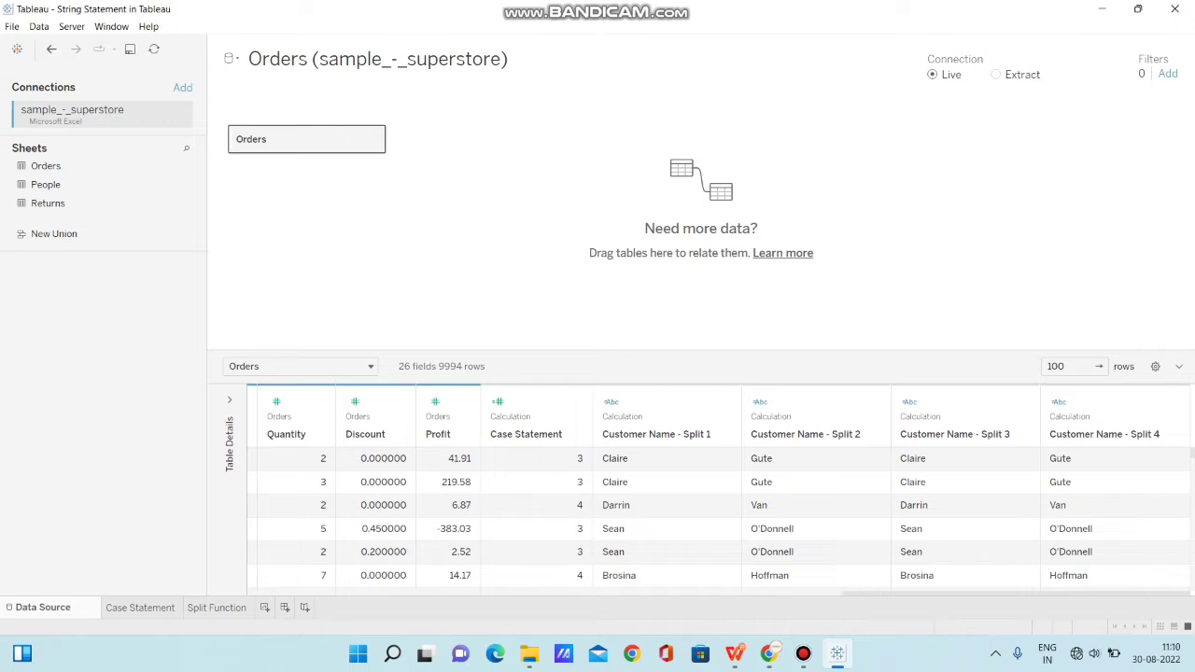
Apply a Custom Split to the Customer Name field with Split off set to All, and view the added columns
left_click_drag(1017, 593, 736, 593)
scroll(522, 438, "left", 8)
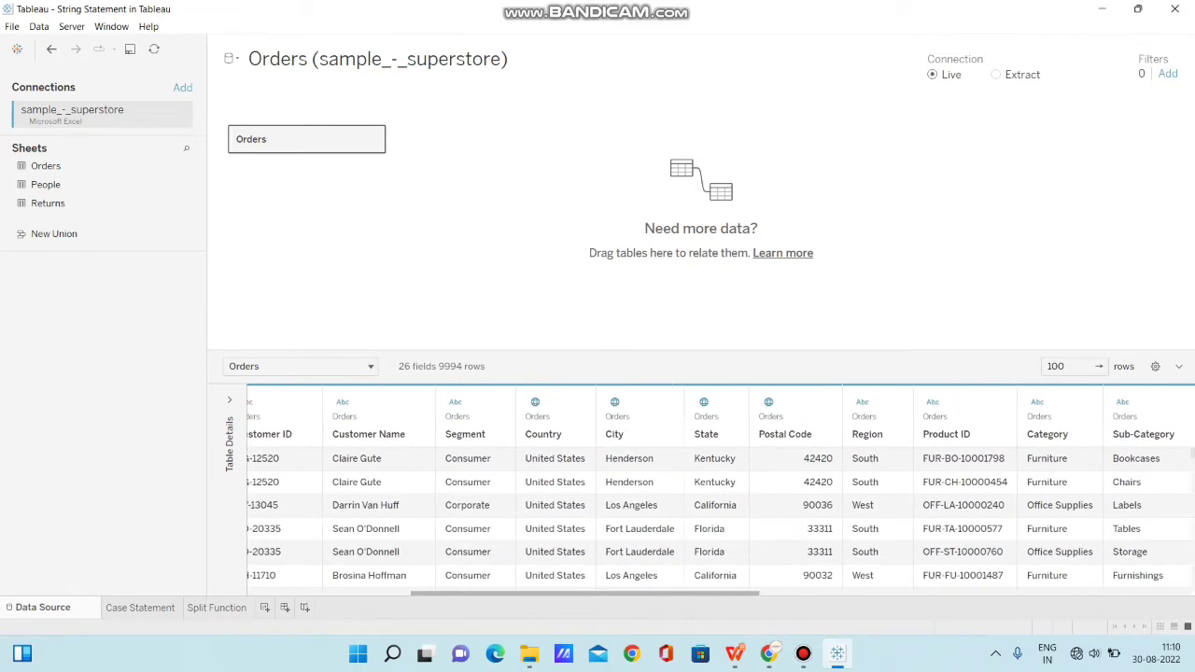
left_click(495, 433)
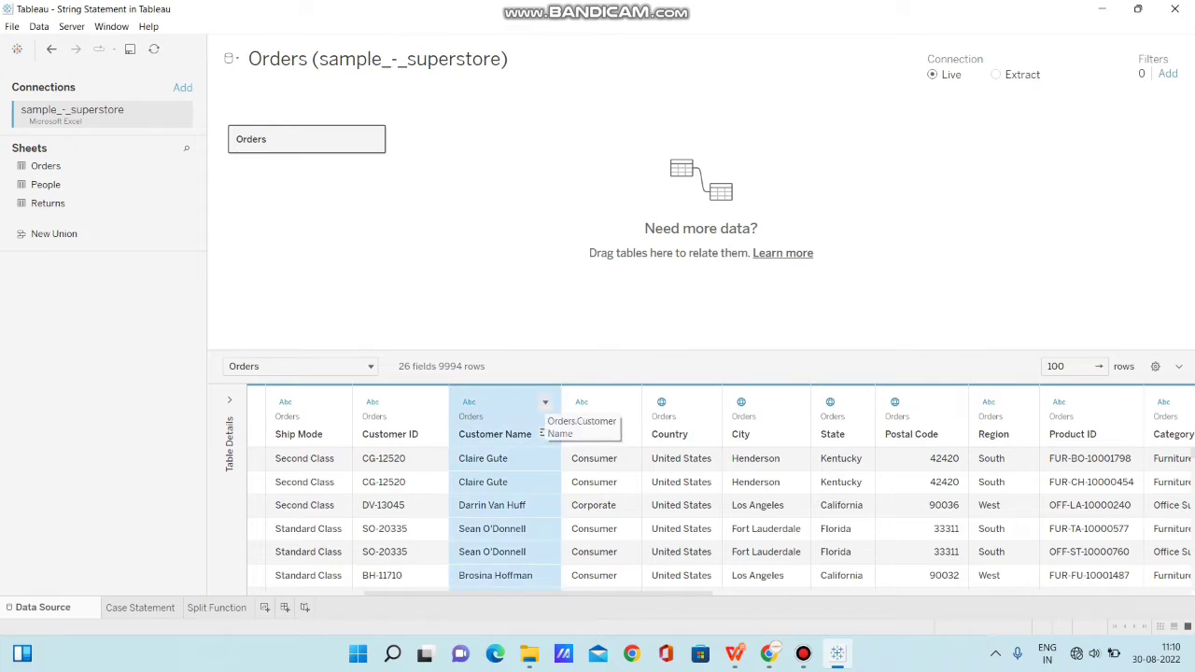
left_click(545, 402)
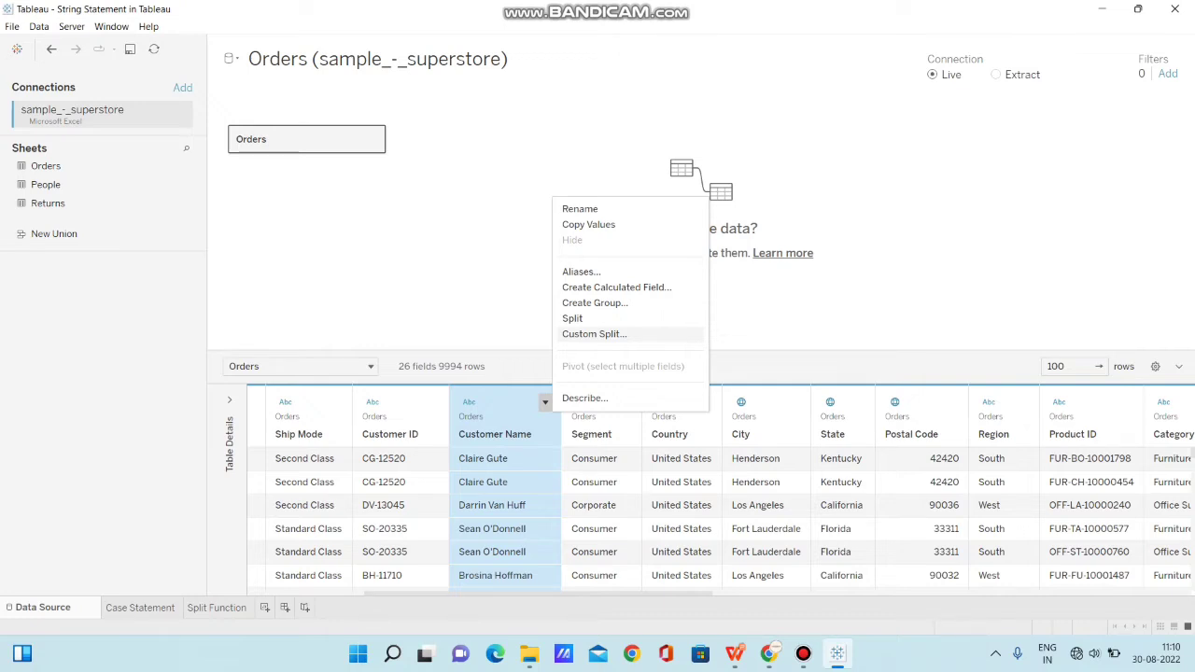
left_click(594, 334)
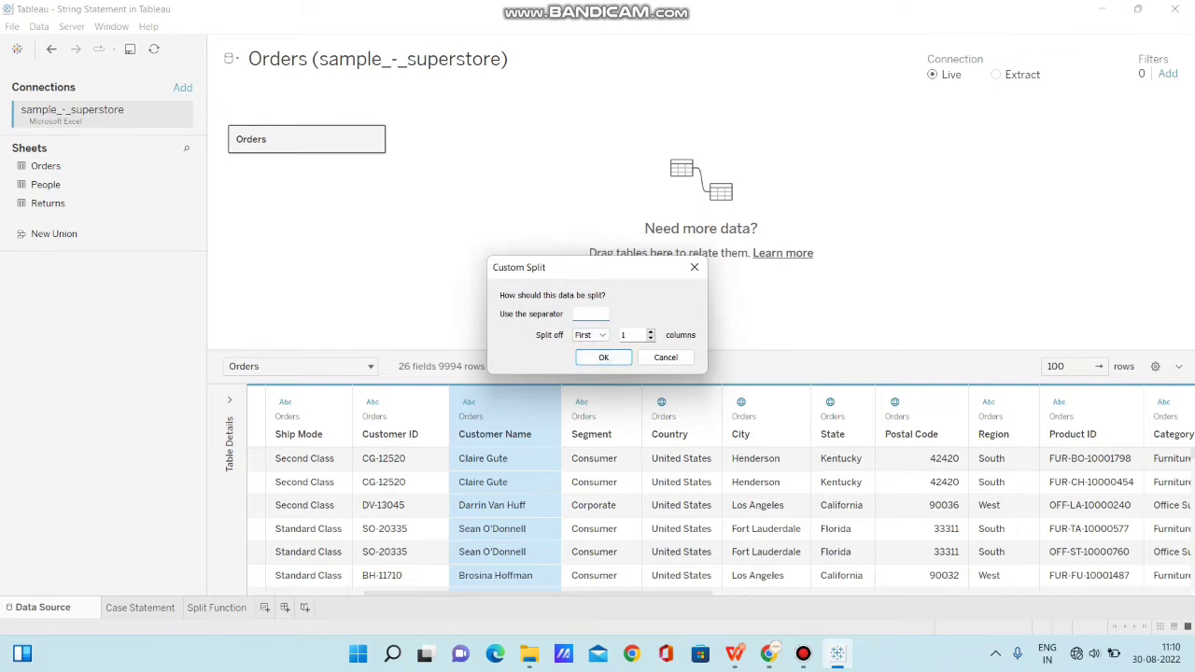
key("Tab")
key("Tab")
left_click(590, 334)
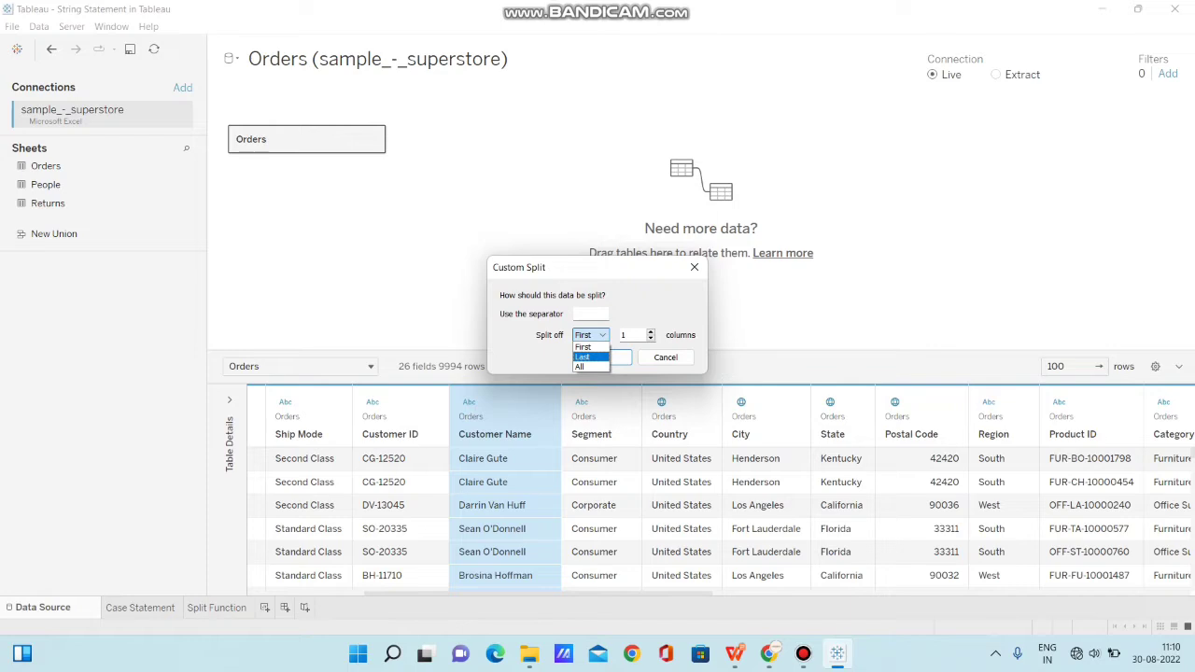
left_click(583, 357)
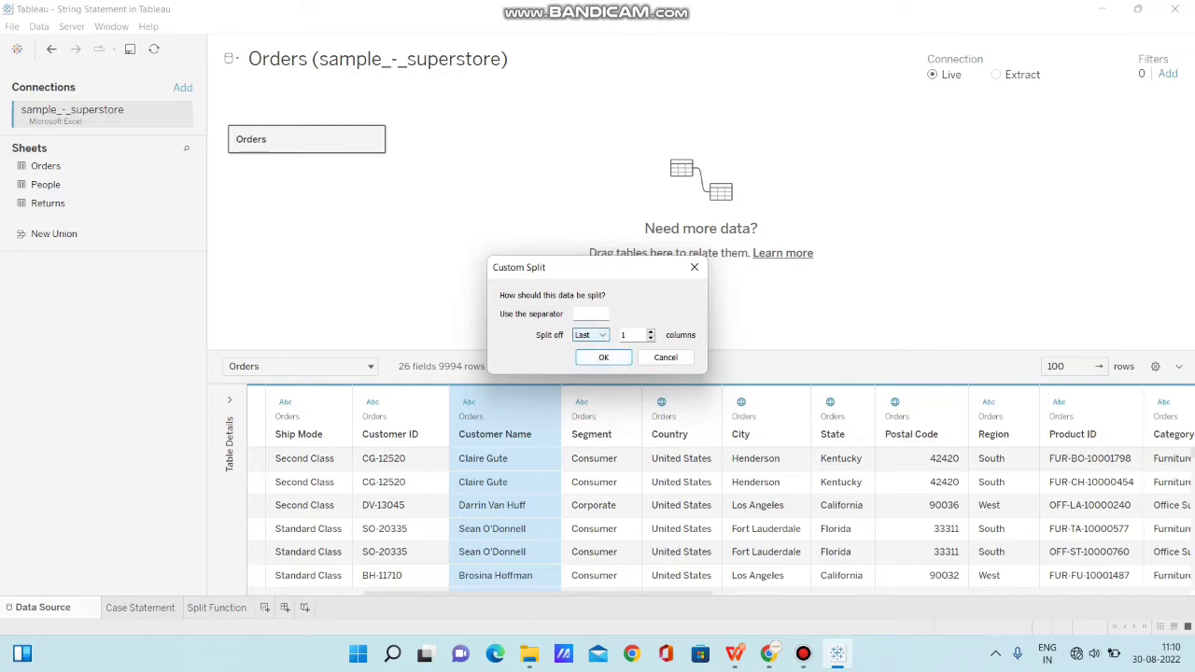
left_click(590, 334)
key("Down")
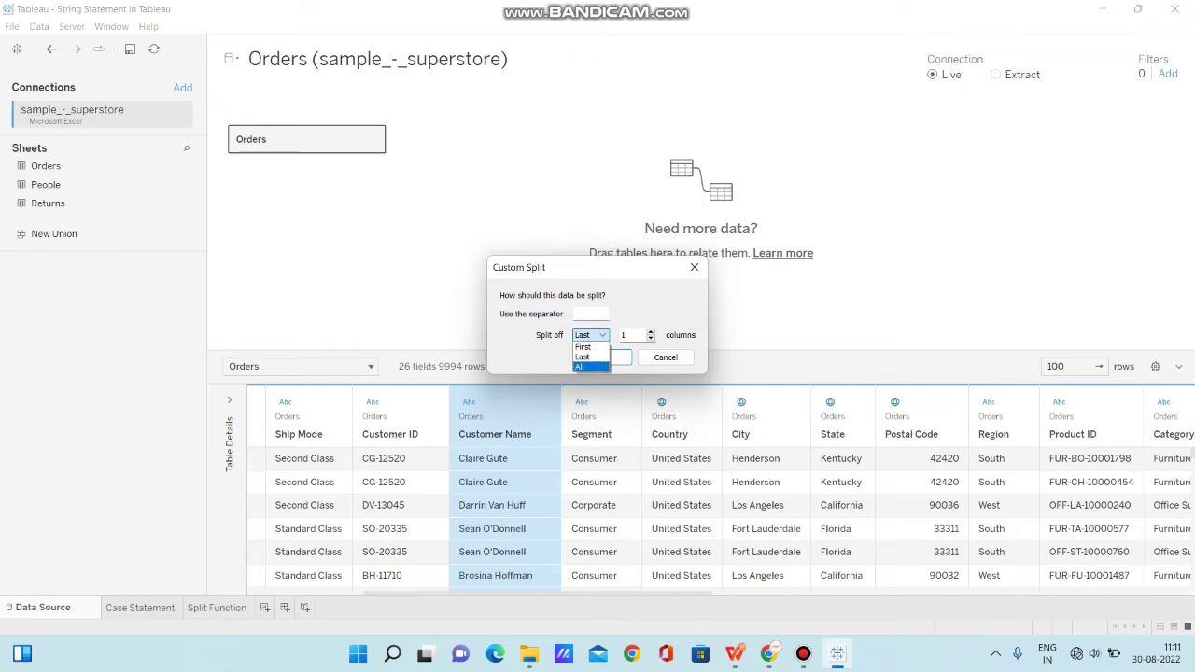
key("Return")
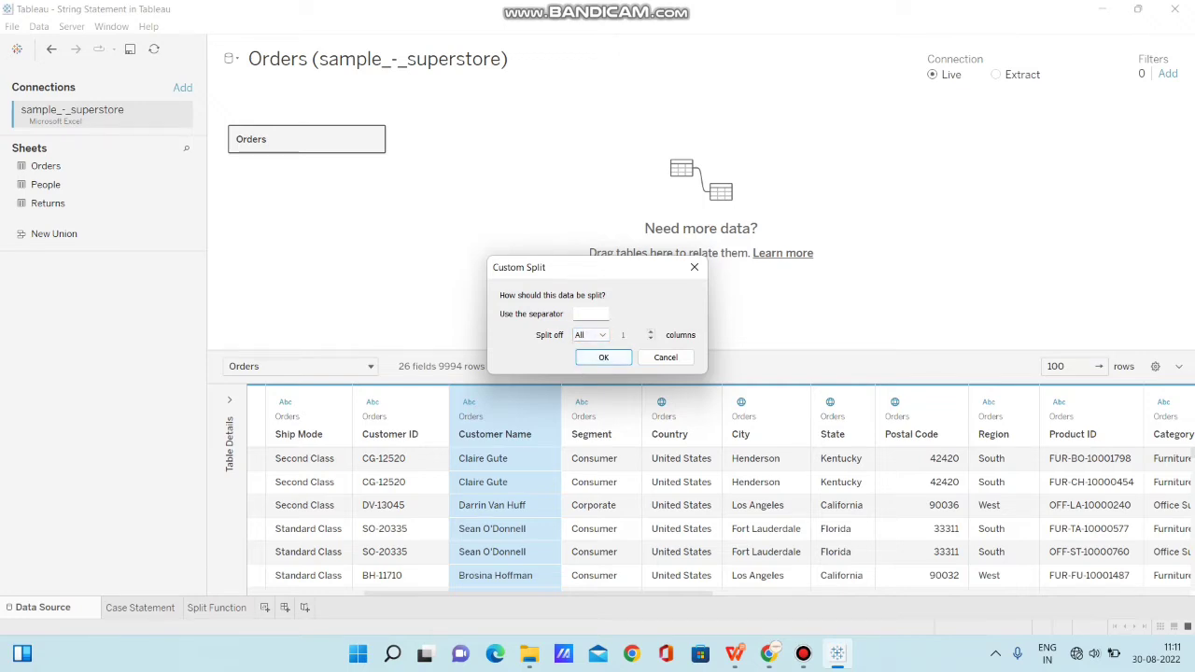
key("Return")
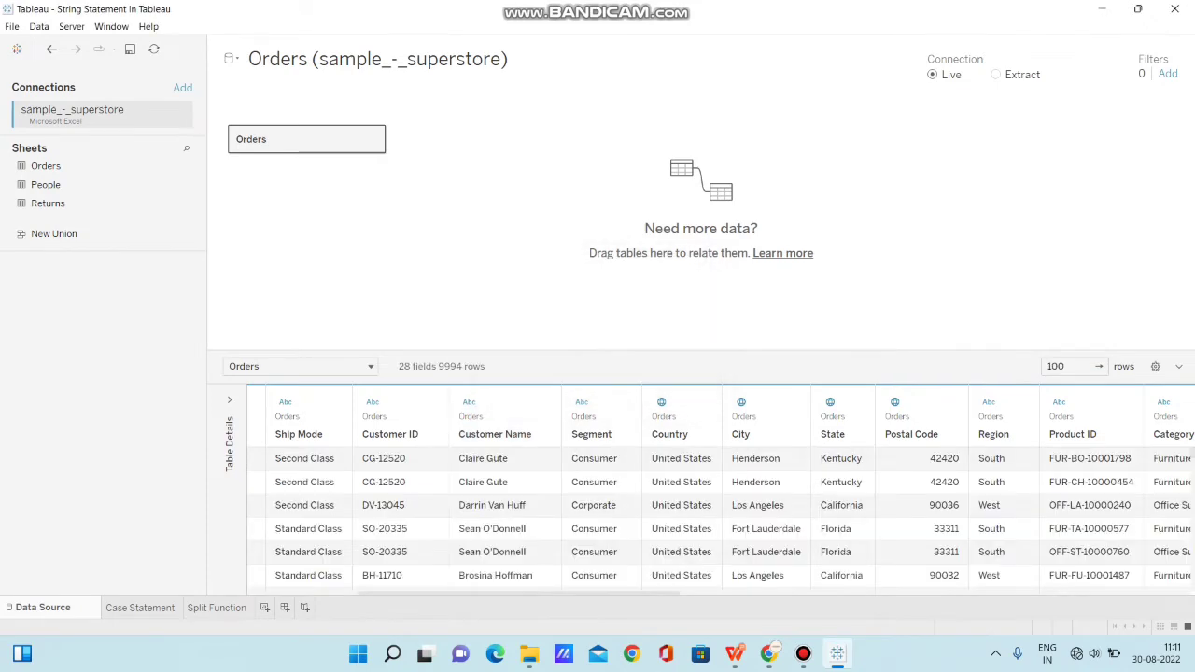
left_click_drag(518, 593, 1035, 593)
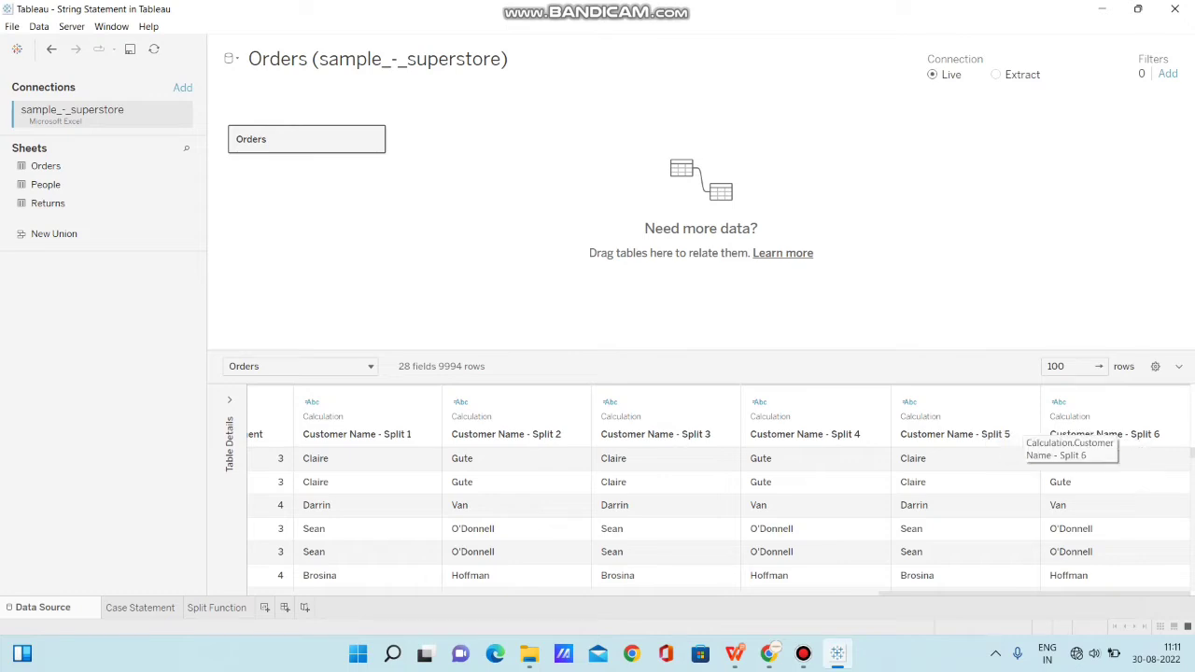
Apply a Custom Split to the Product Name field using the separator ";" and splitting off the First 1 column
left_click_drag(1035, 593, 741, 593)
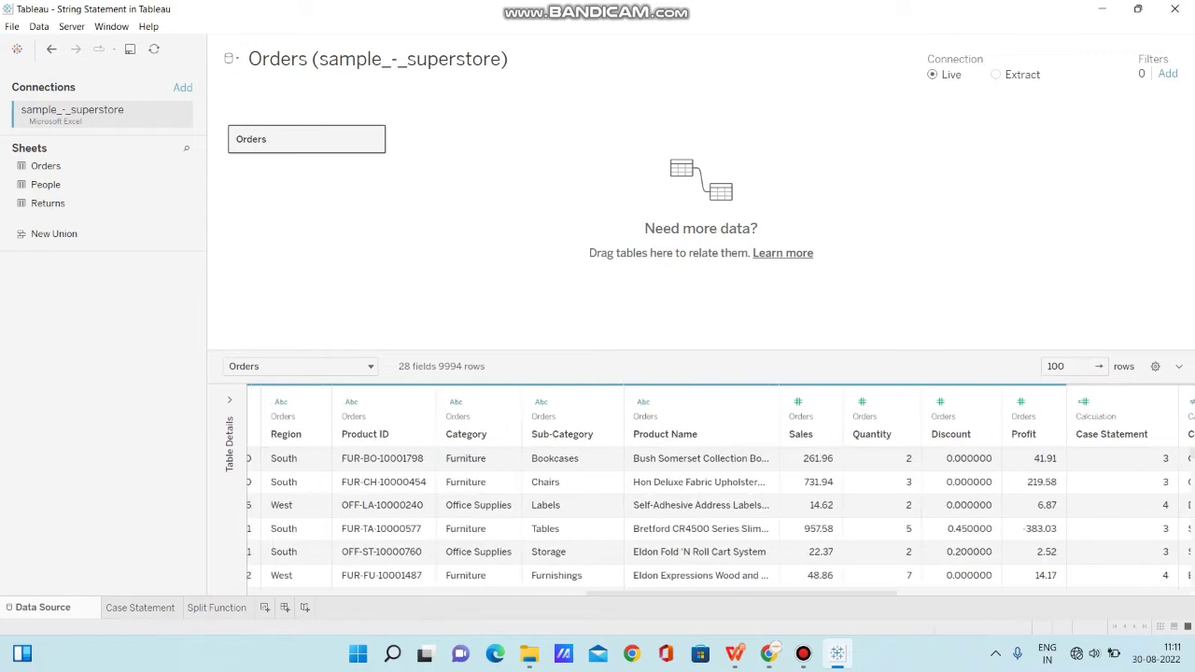
left_click(701, 421)
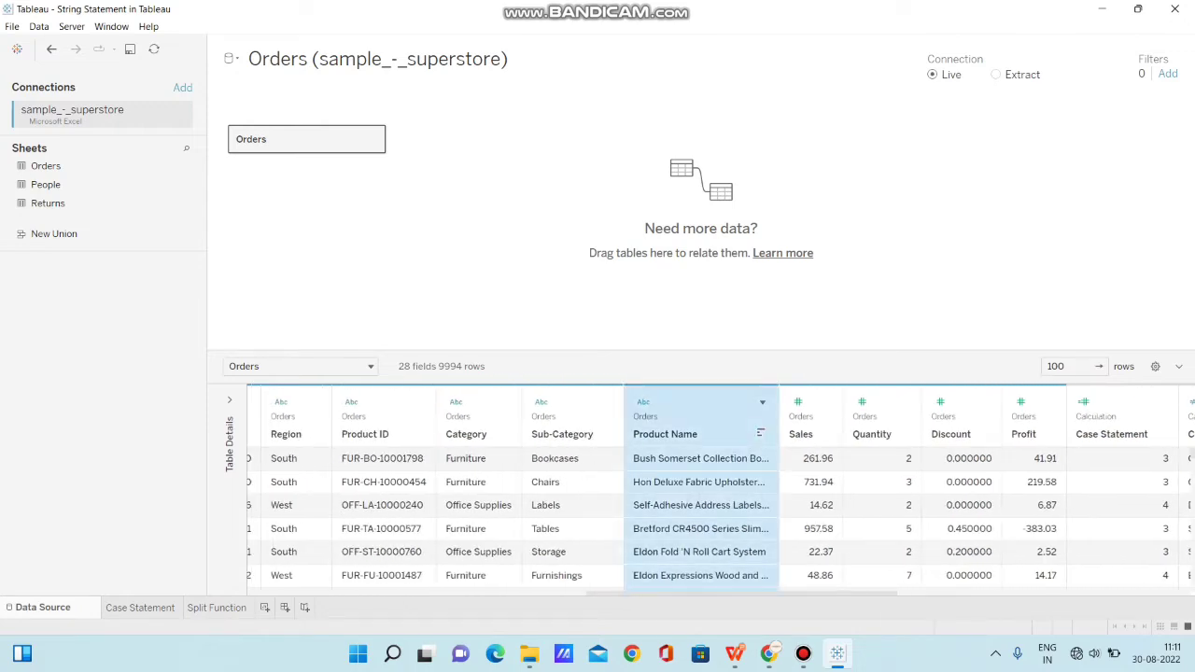
left_click(762, 402)
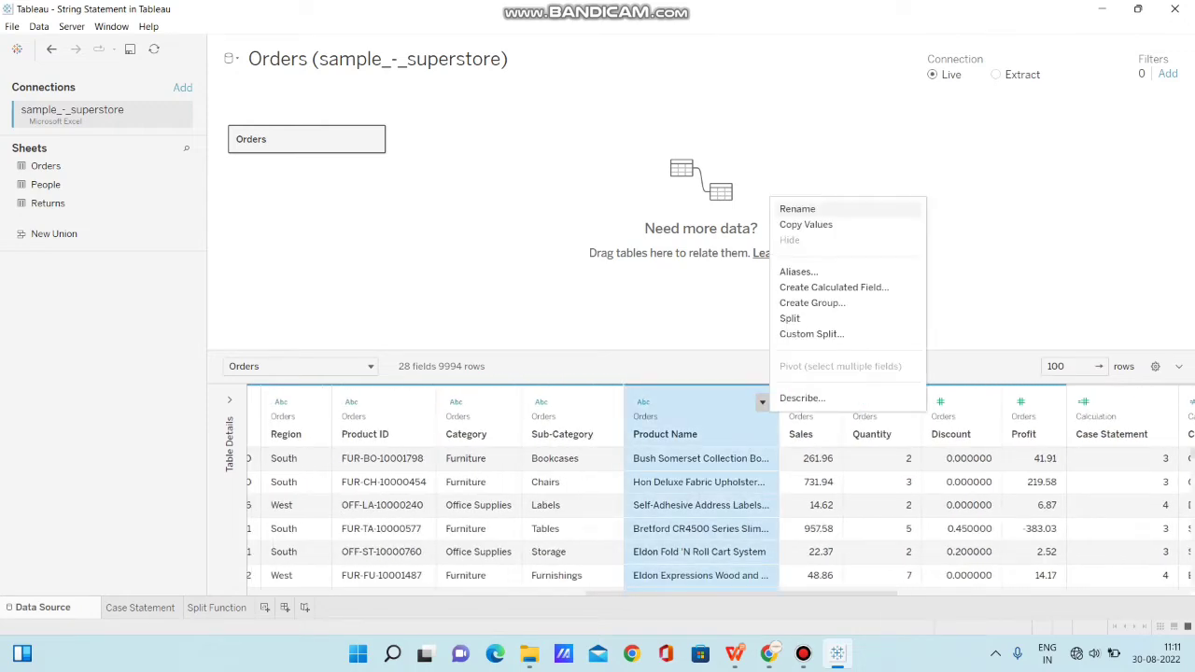
left_click(811, 334)
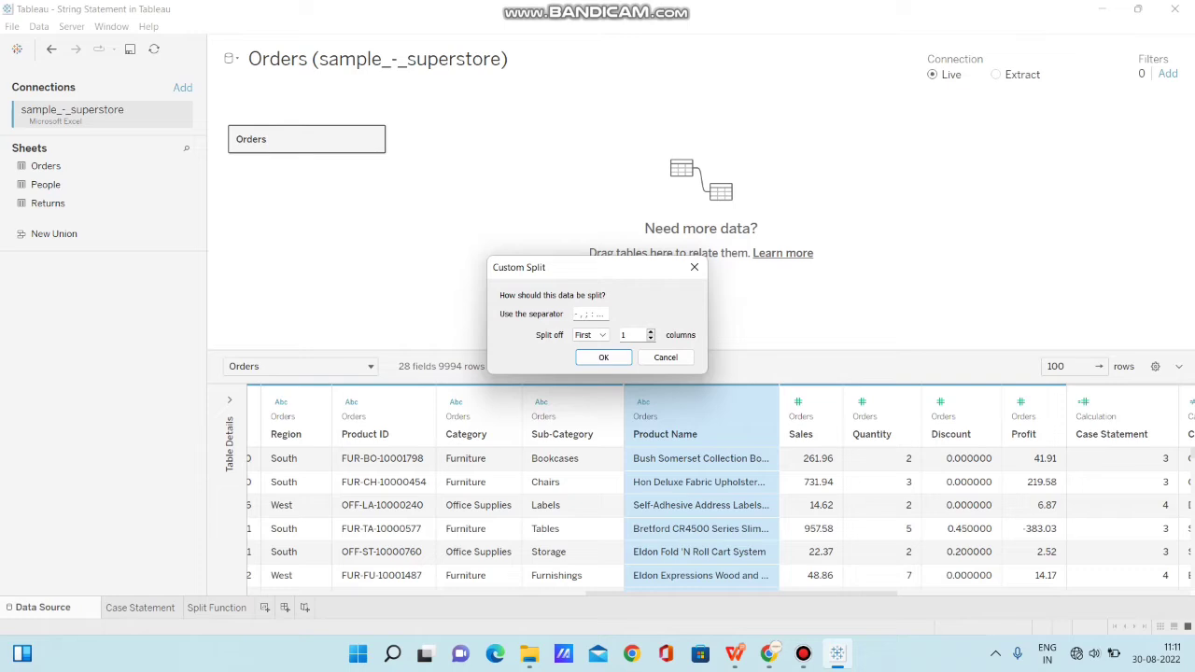
type(";")
key("Tab")
left_click(576, 315)
left_click(577, 314)
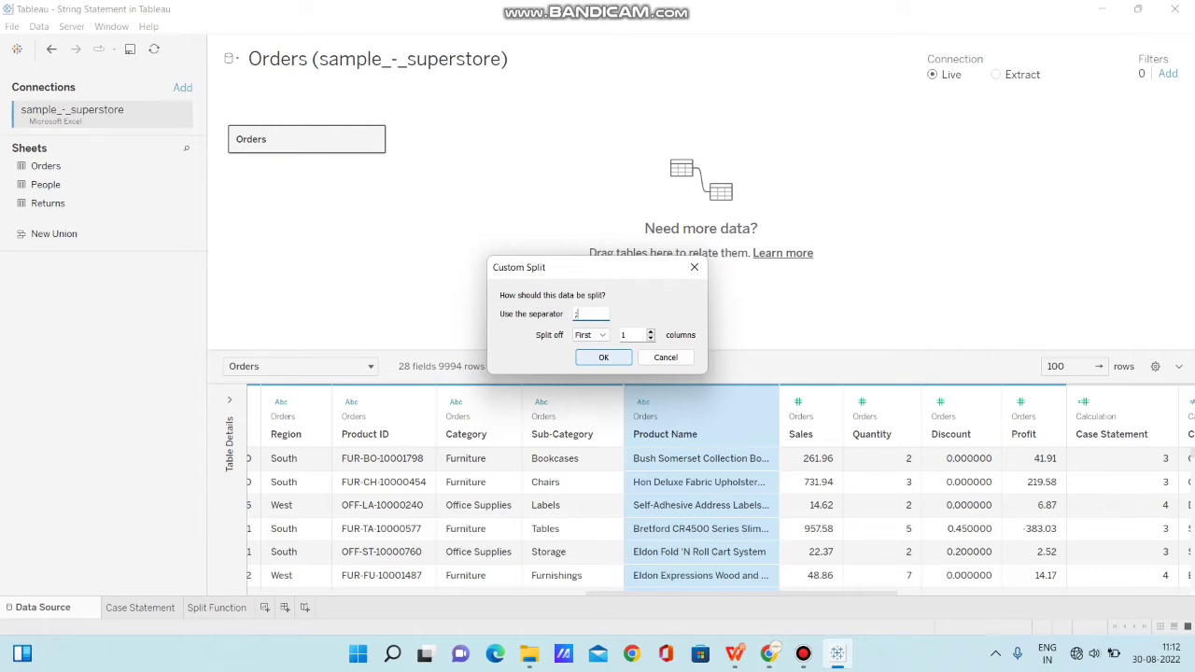
key("Return")
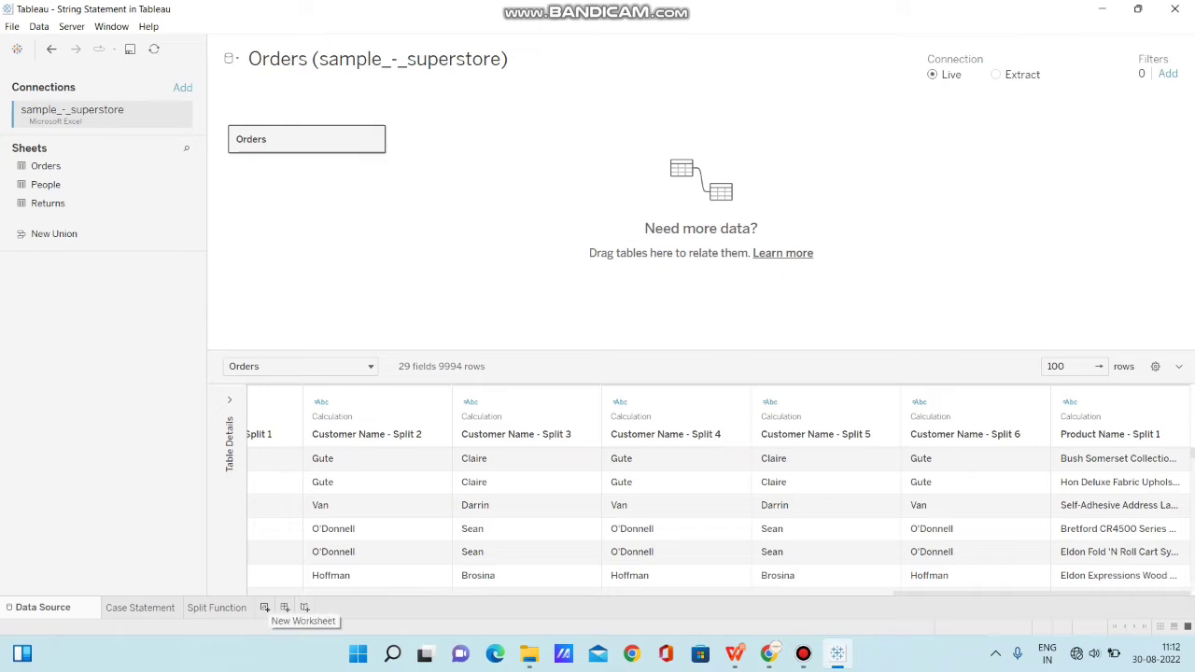
On a new worksheet, start a calculated field with the SPLIT function on [Product Name] and an empty quoted delimiter
left_click(265, 608)
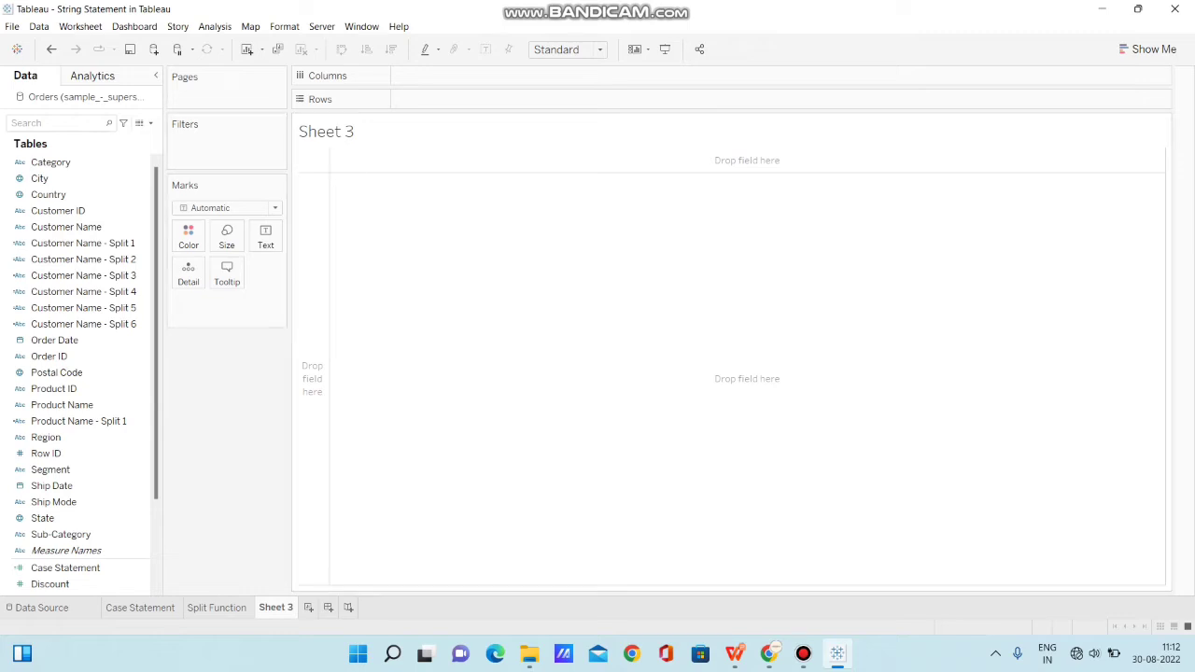
left_click(150, 122)
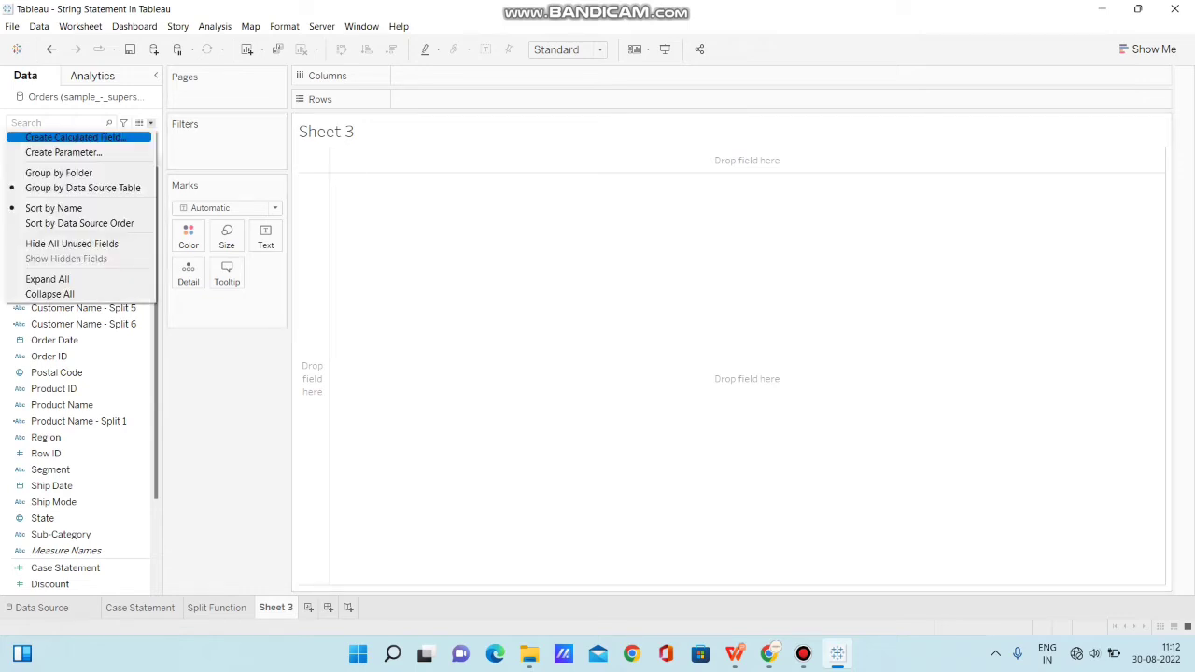
left_click(75, 138)
left_click(298, 259)
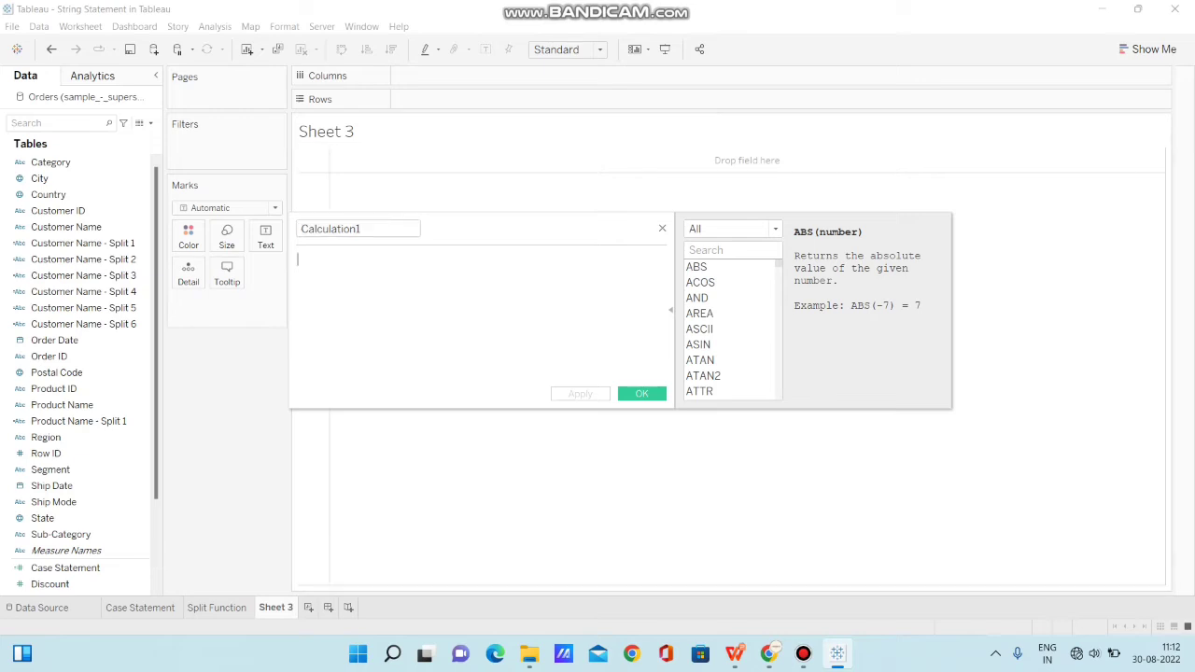
type("spl")
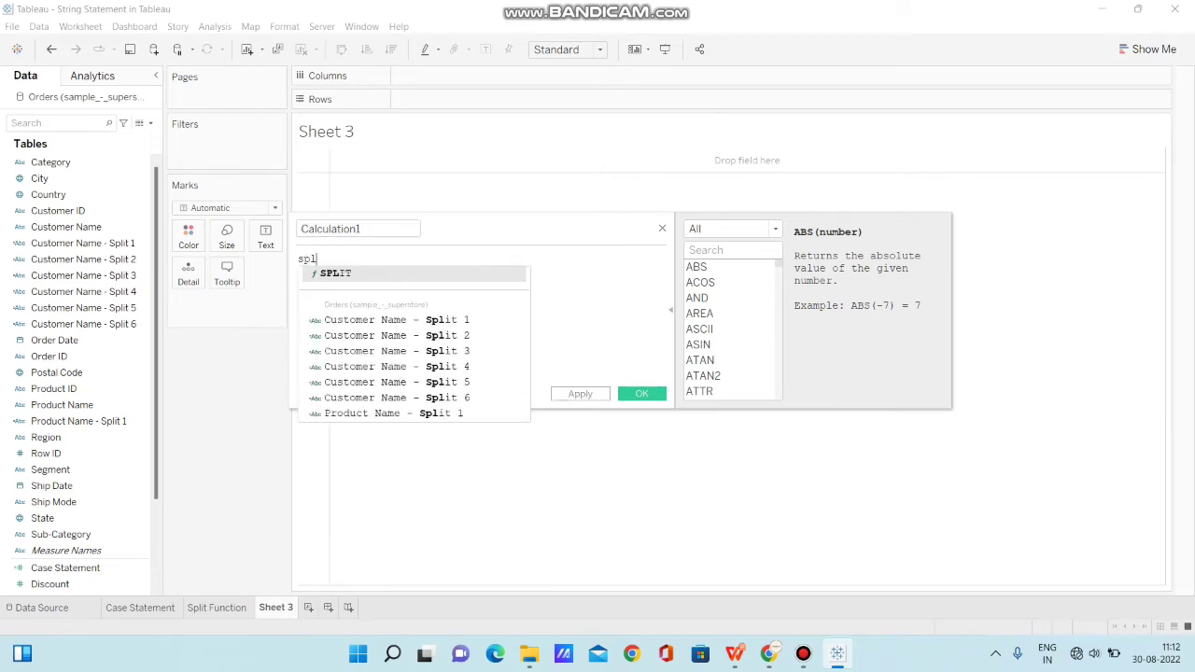
key("Return")
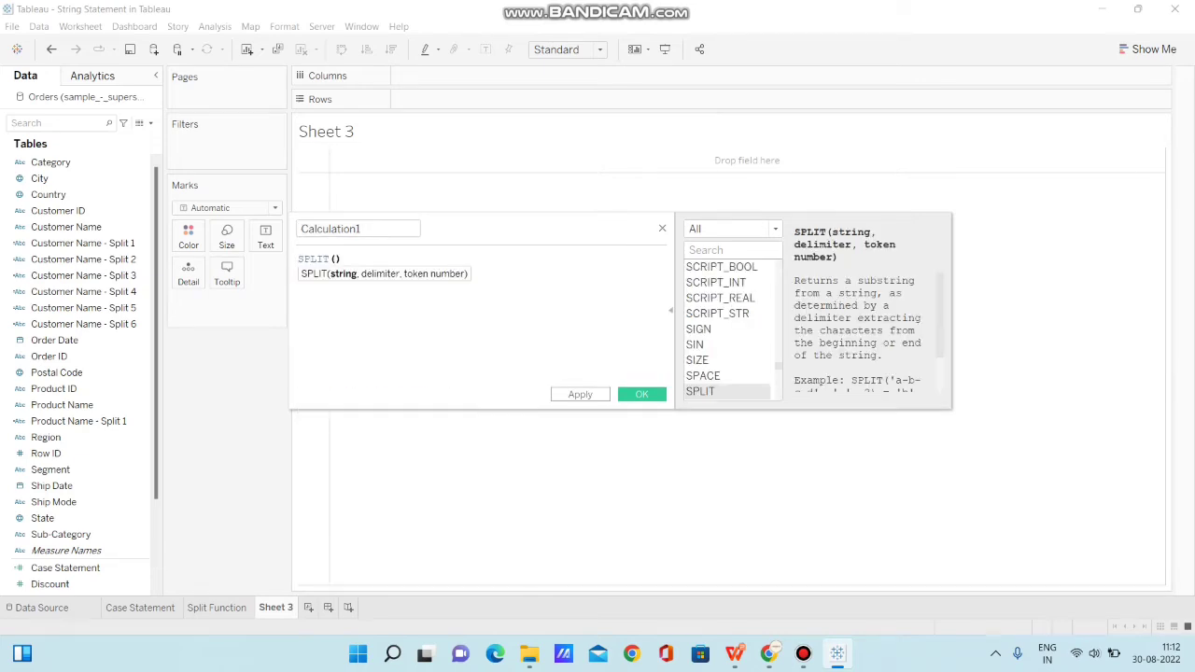
type("pro")
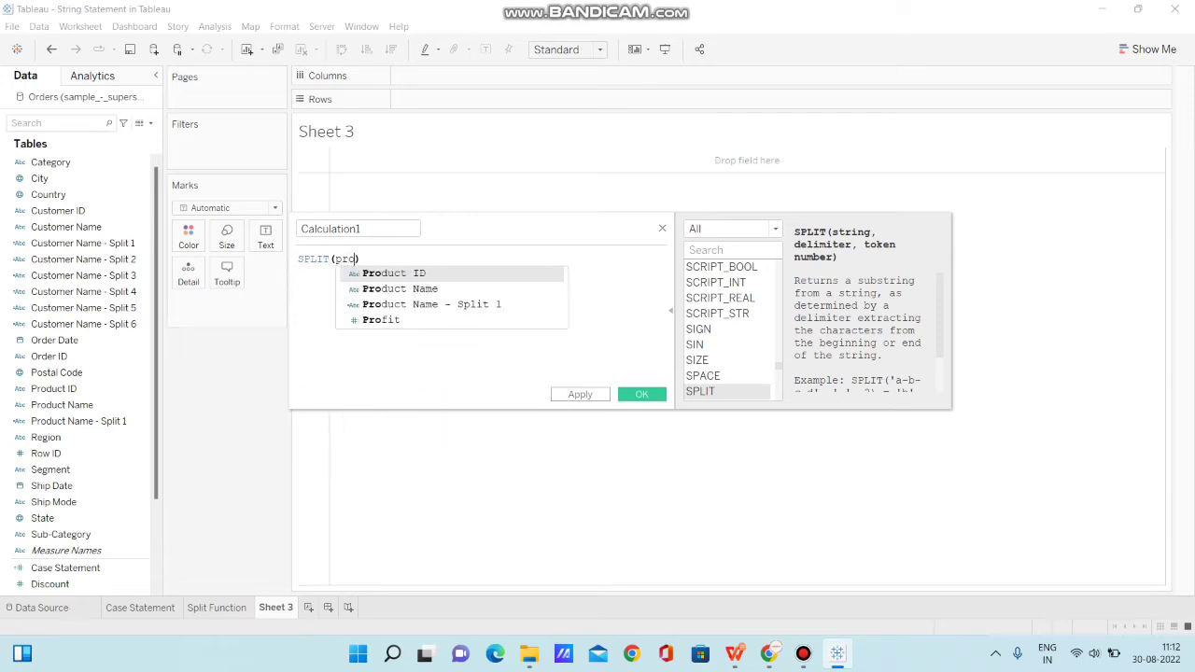
left_click(400, 289)
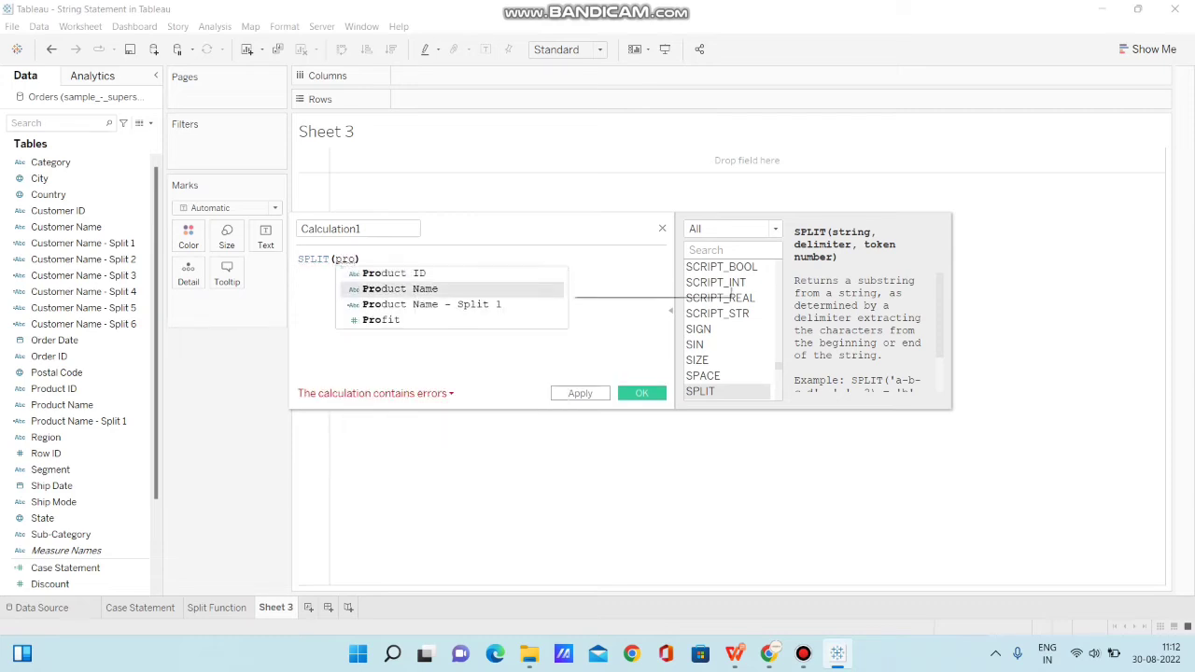
type(", ")
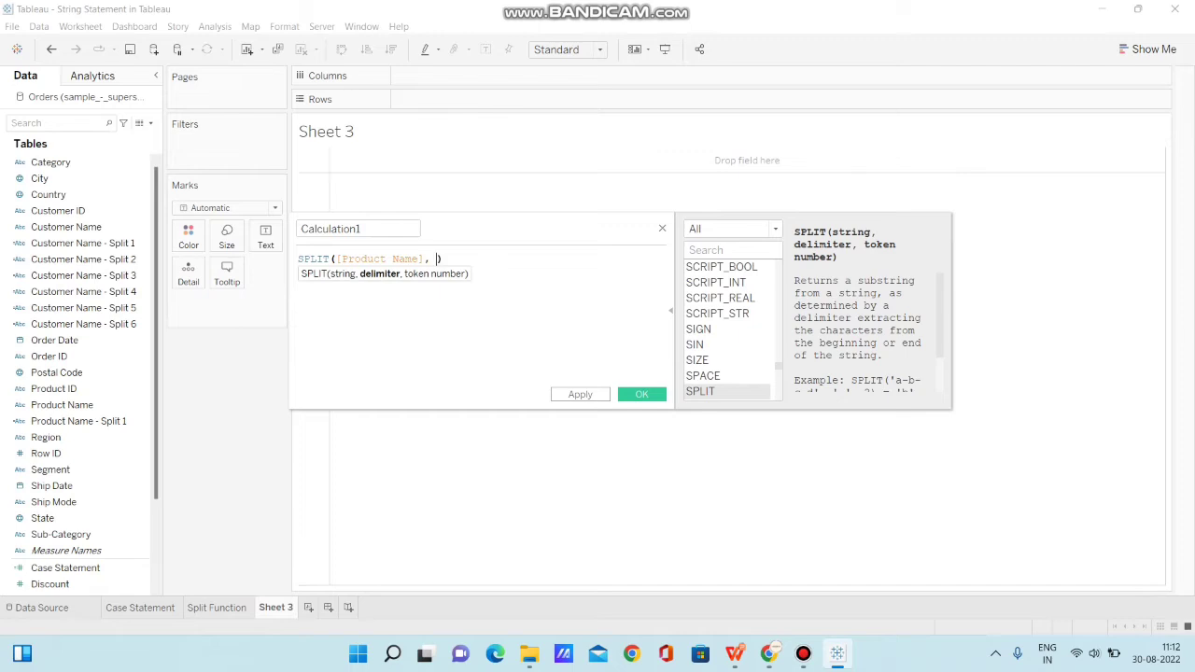
type("''")
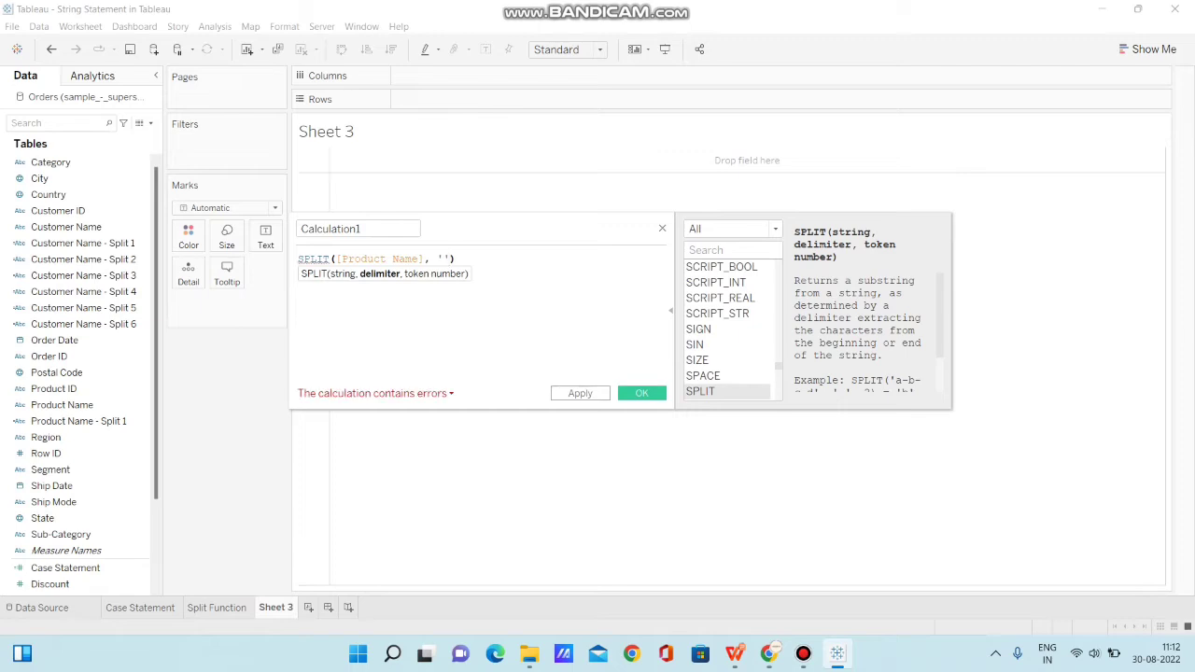
Complete the SPLIT formula with a space and comma as the delimiter and 2 as the token number
left_click(443, 258)
type(",")
key("BackSpace")
type(",")
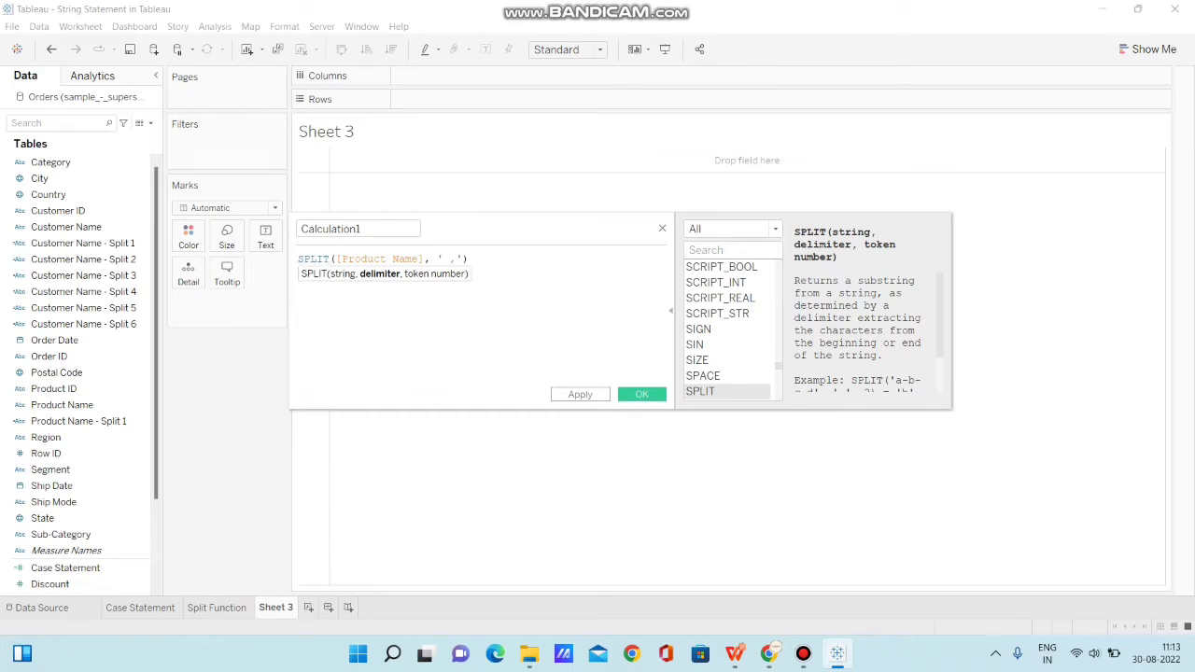
key("Right")
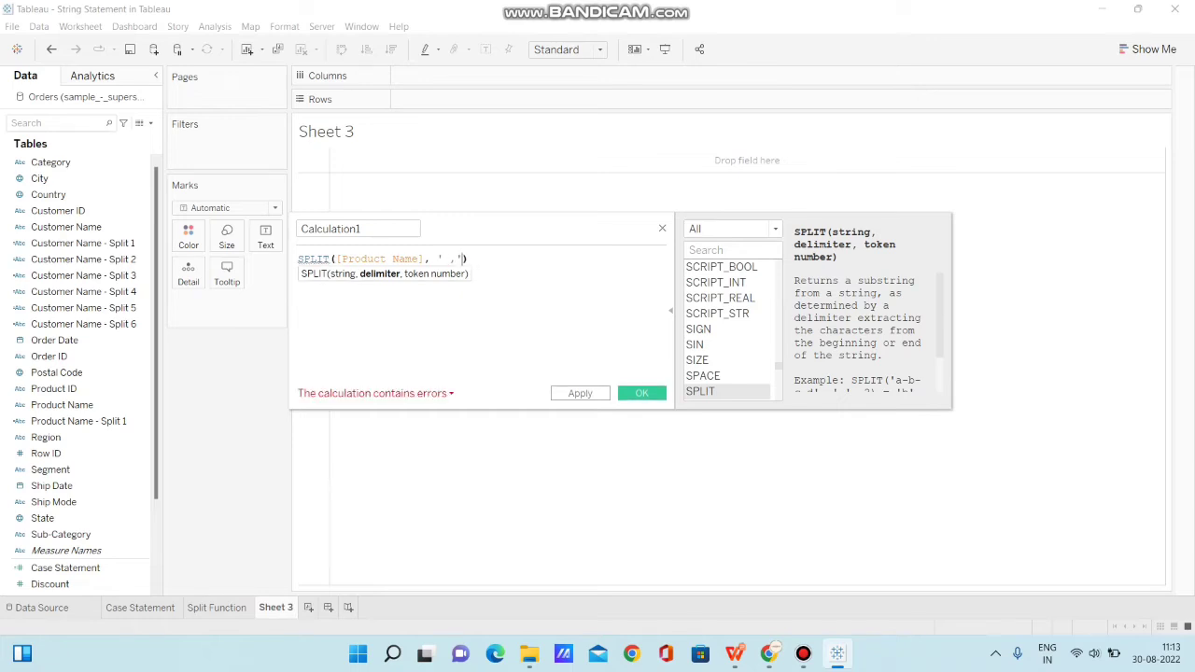
type(",2")
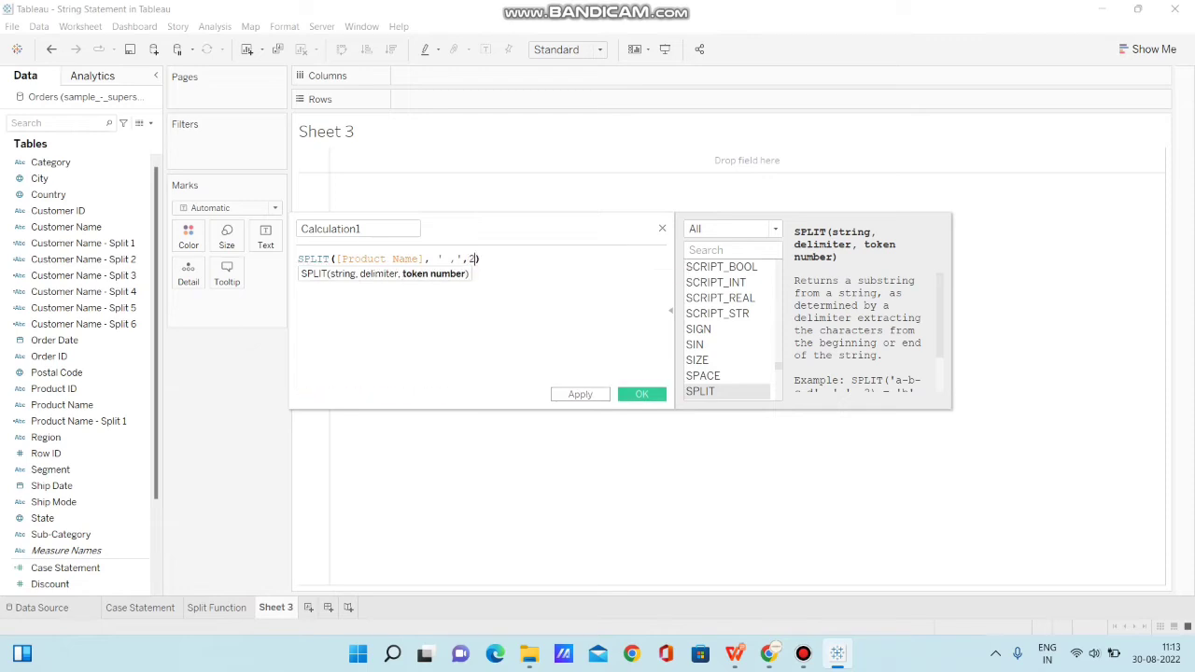
key("Right")
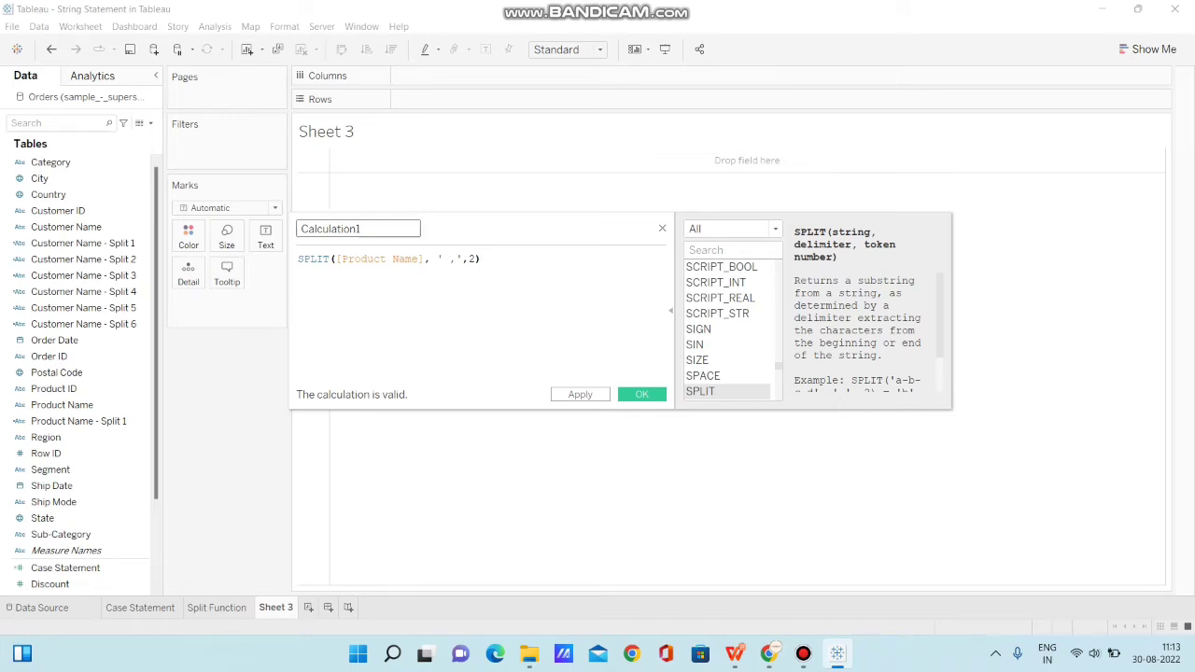
Name the calculated field Product Name Split and save it
left_click_drag(362, 228, 301, 229)
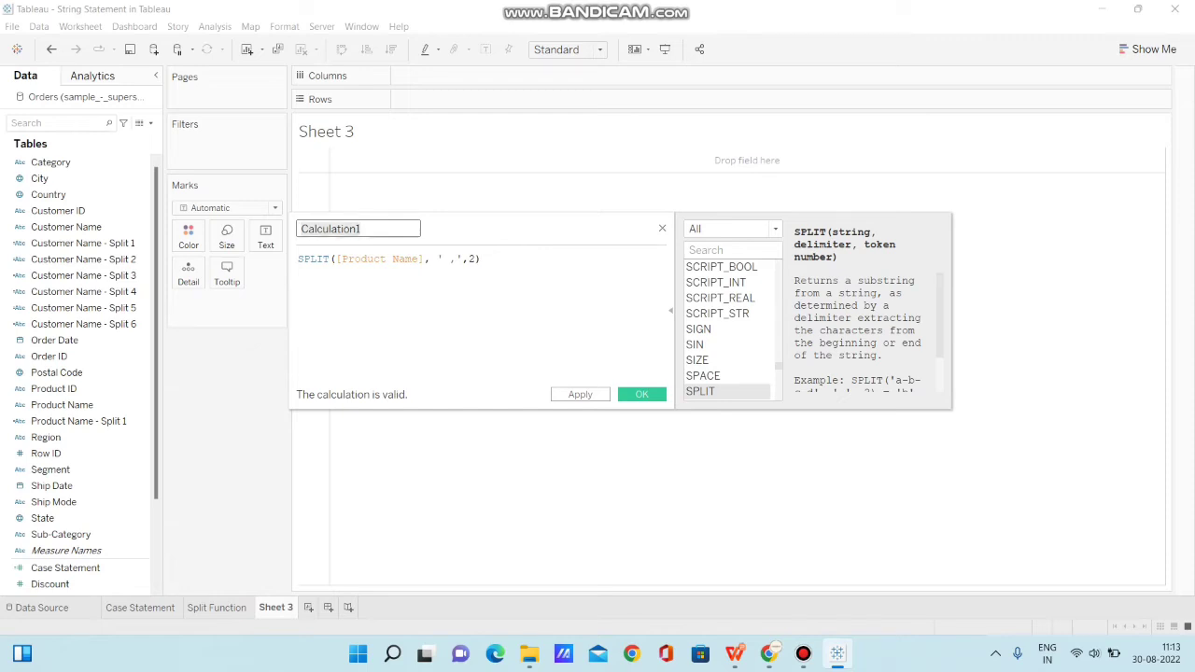
type("Product Name Split")
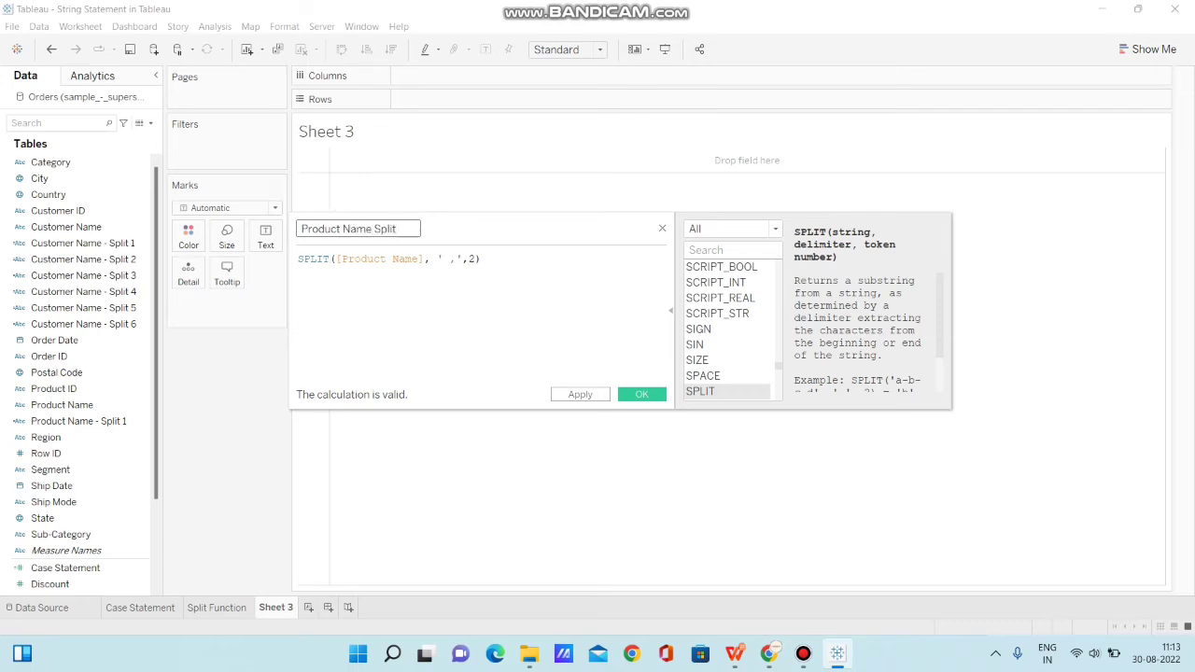
key("Return")
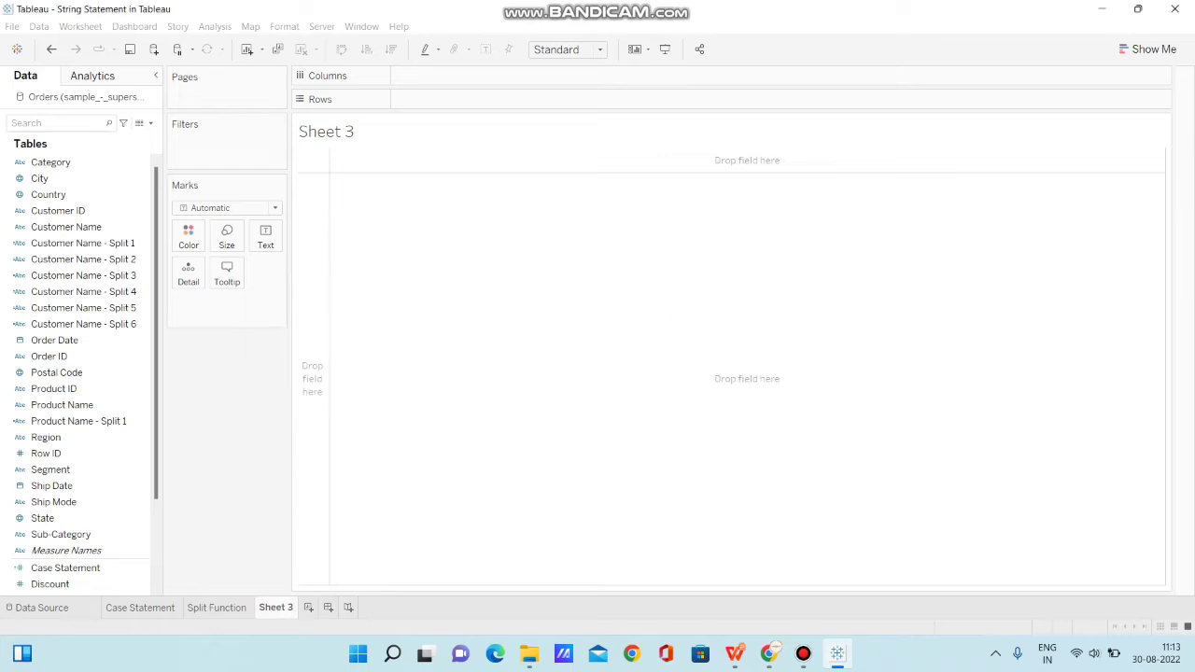
Place Product Name and Product Name Split on Rows, checking the split formula, and look through the listed products
left_click_drag(62, 405, 410, 102)
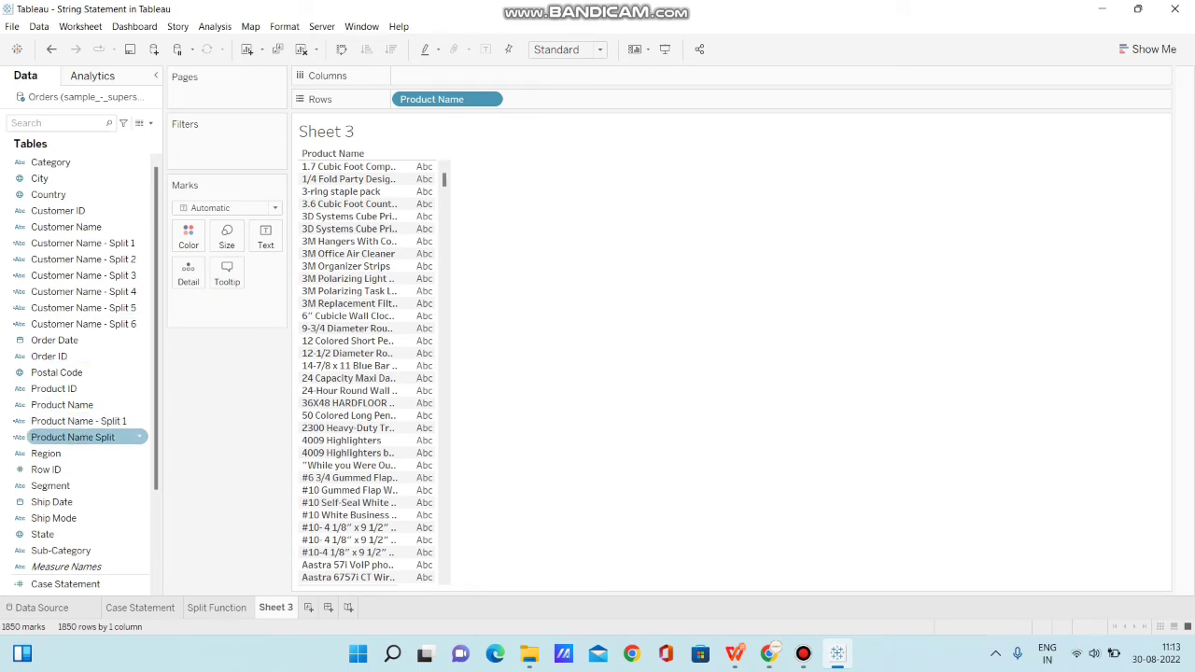
right_click(84, 437)
left_click(108, 163)
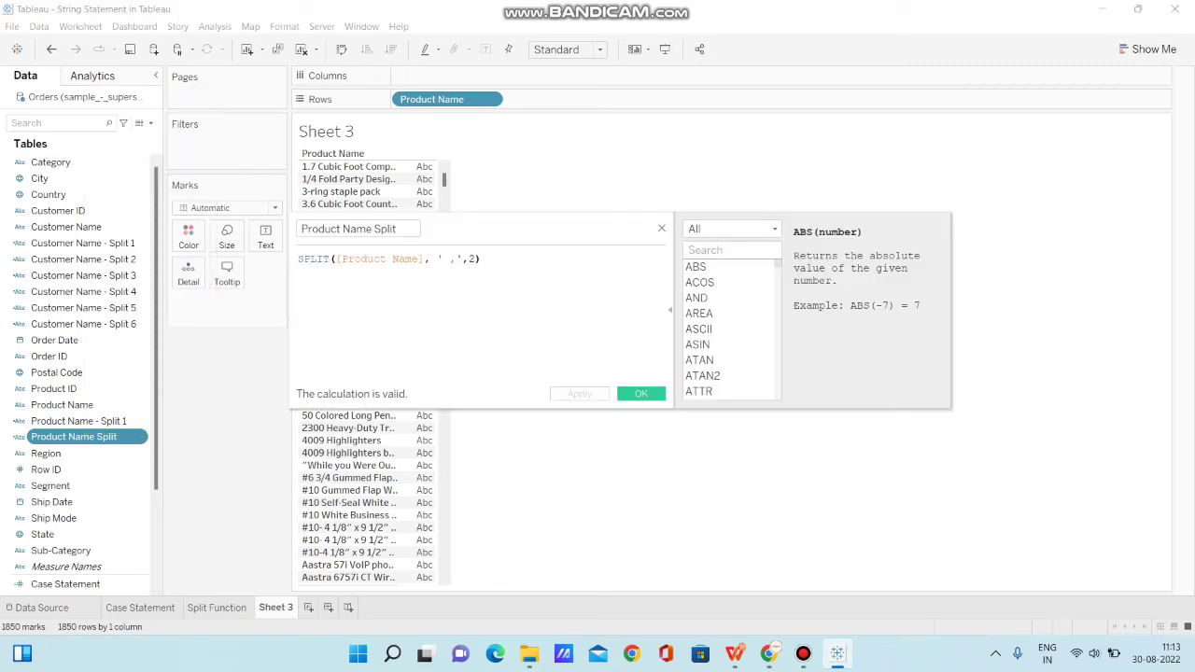
left_click(640, 393)
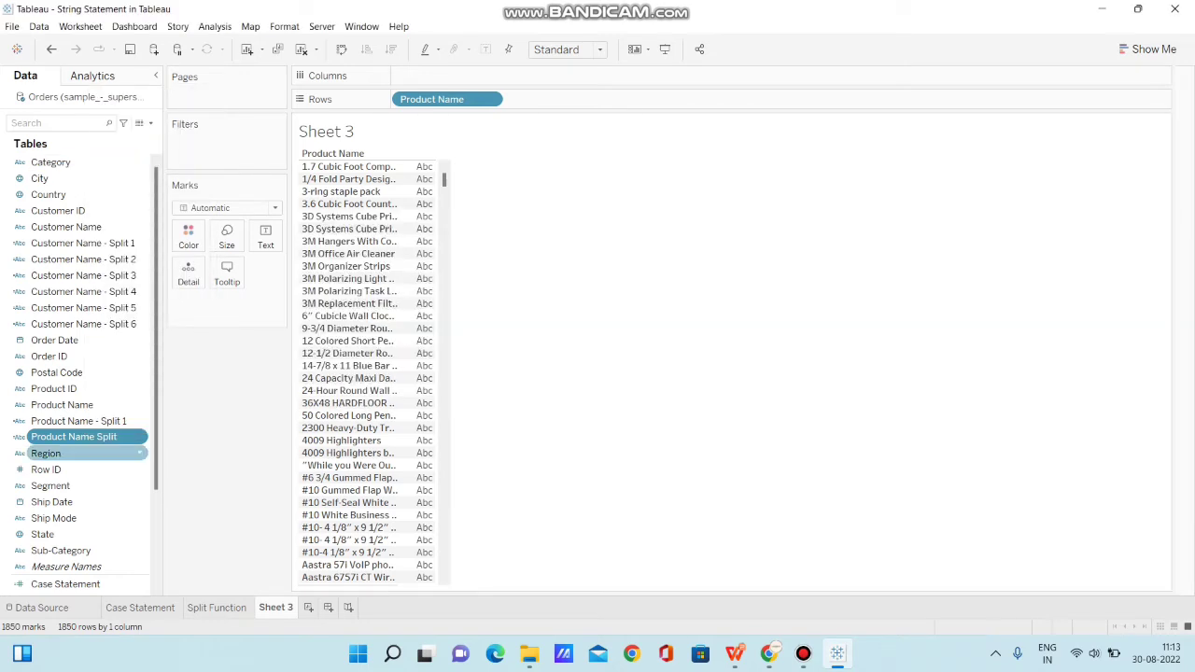
left_click_drag(84, 437, 557, 101)
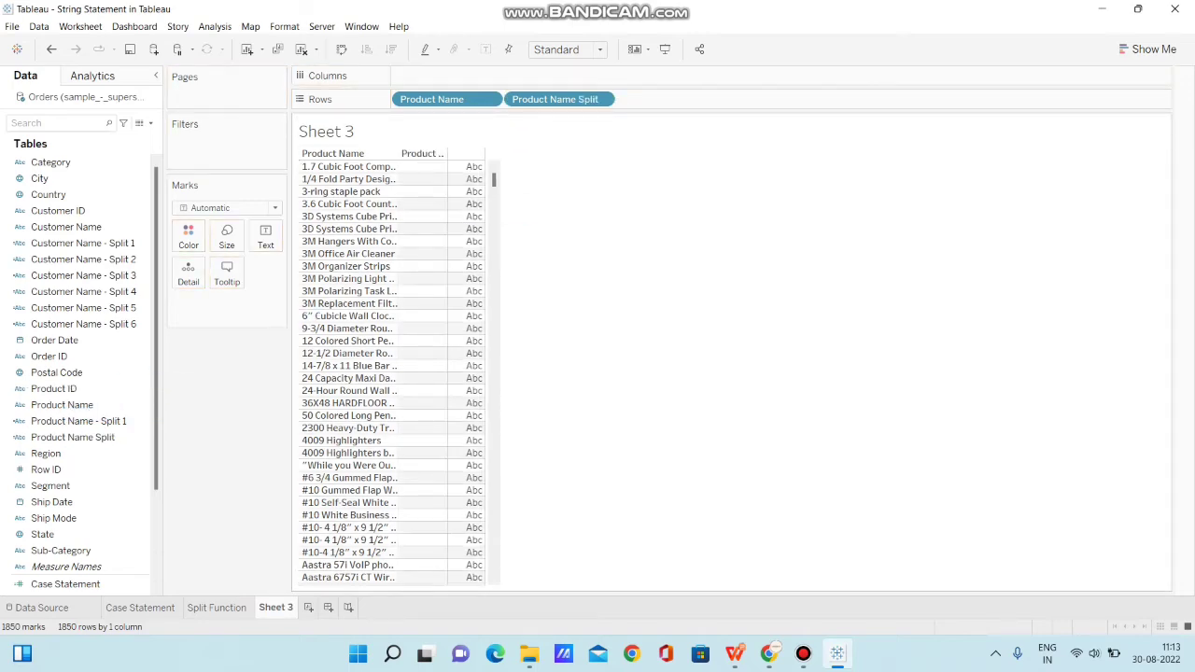
left_click_drag(494, 179, 494, 549)
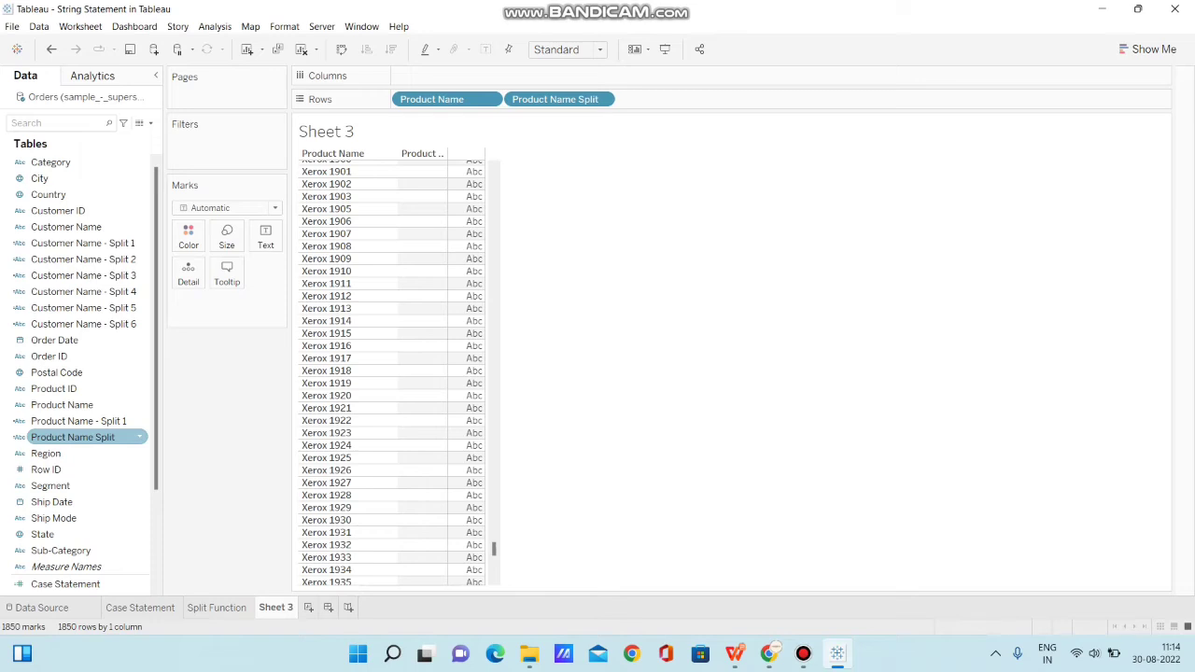
Edit Product Name Split so its delimiter is a single space, and look over the split values in the sheet
right_click(99, 436)
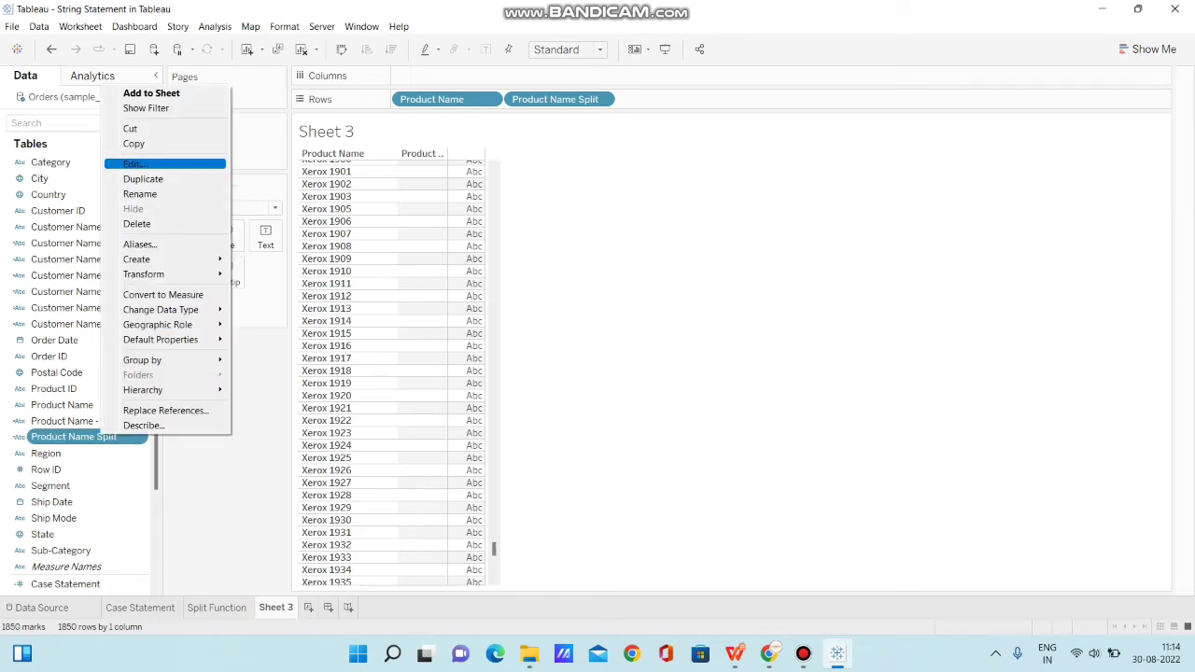
left_click(140, 164)
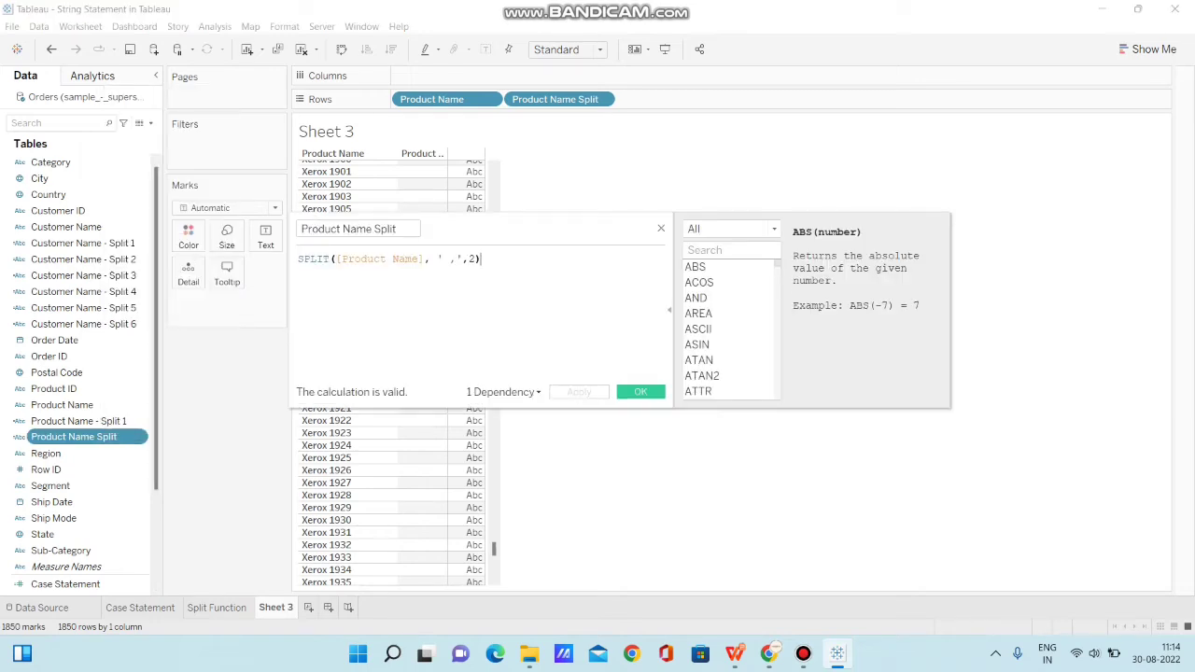
key("BackSpace")
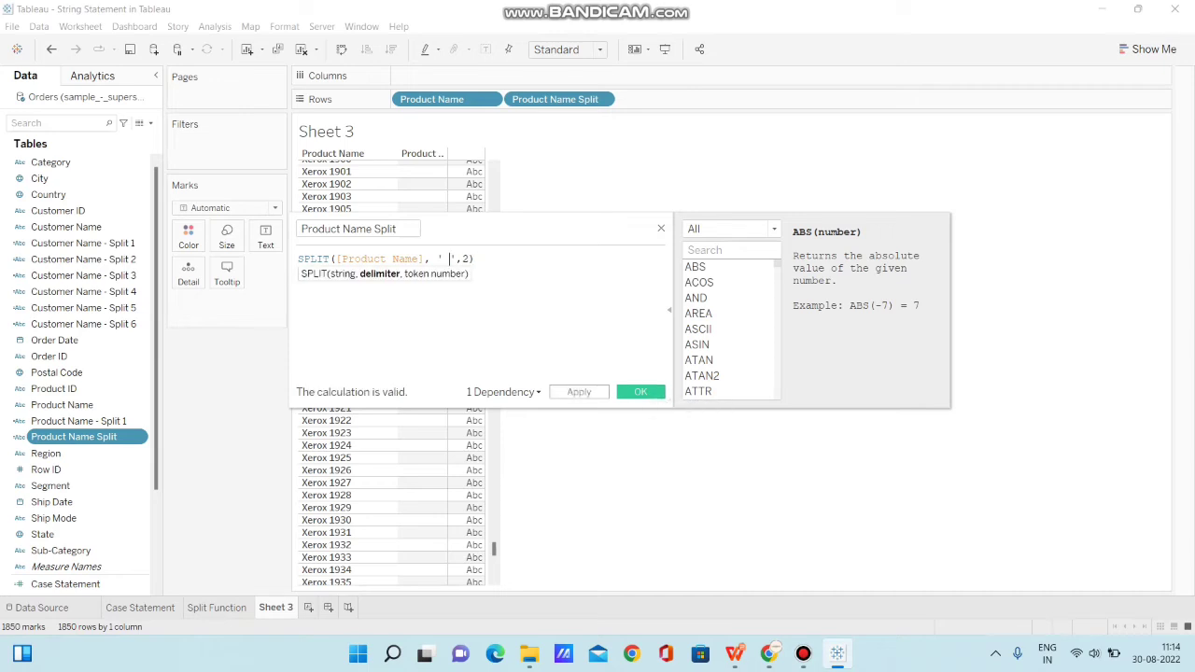
left_click(654, 392)
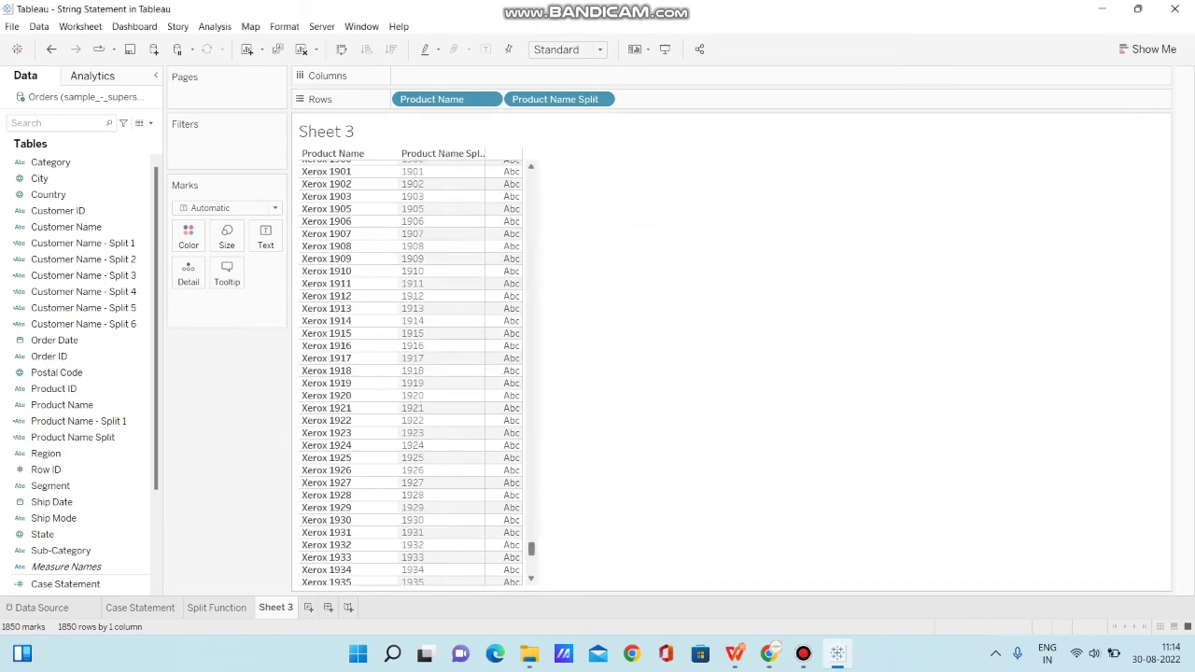
left_click_drag(531, 550, 530, 179)
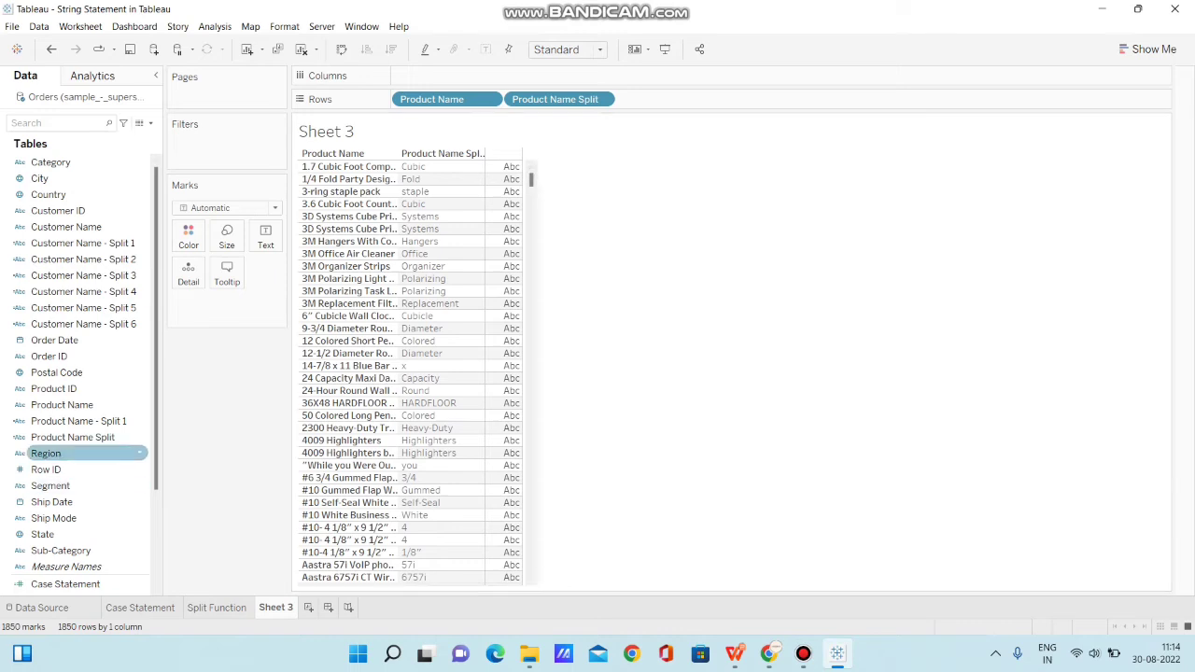
Edit the Product Name Split formula to use '; ' as the delimiter, and look through the rows
right_click(103, 437)
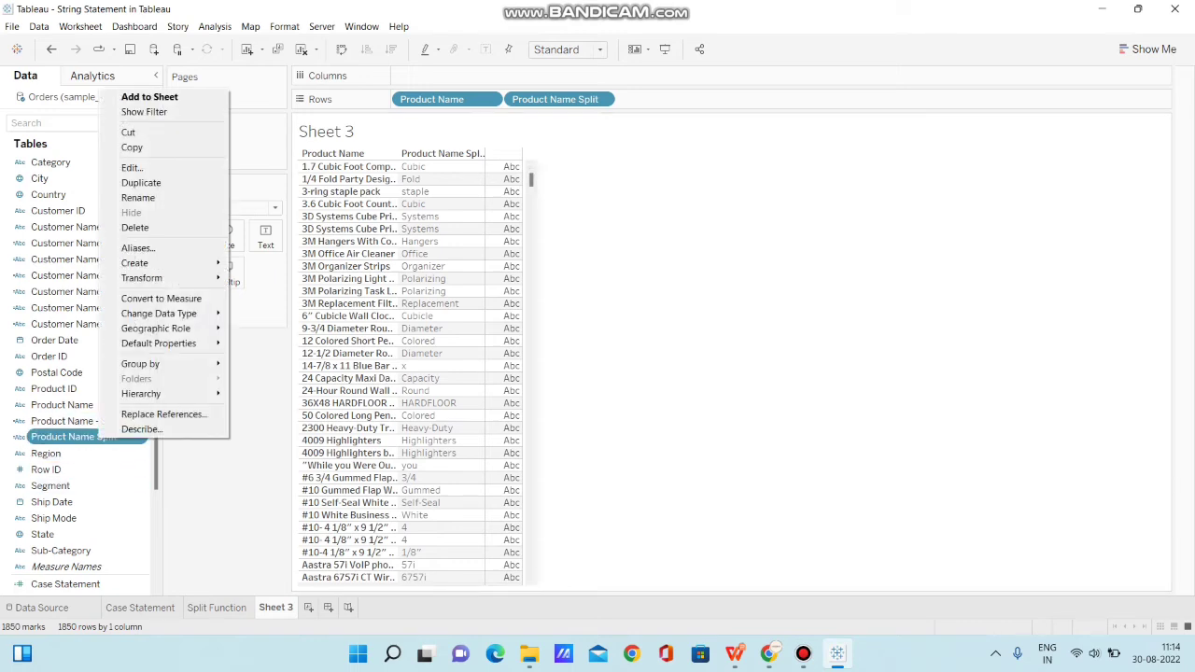
left_click(140, 167)
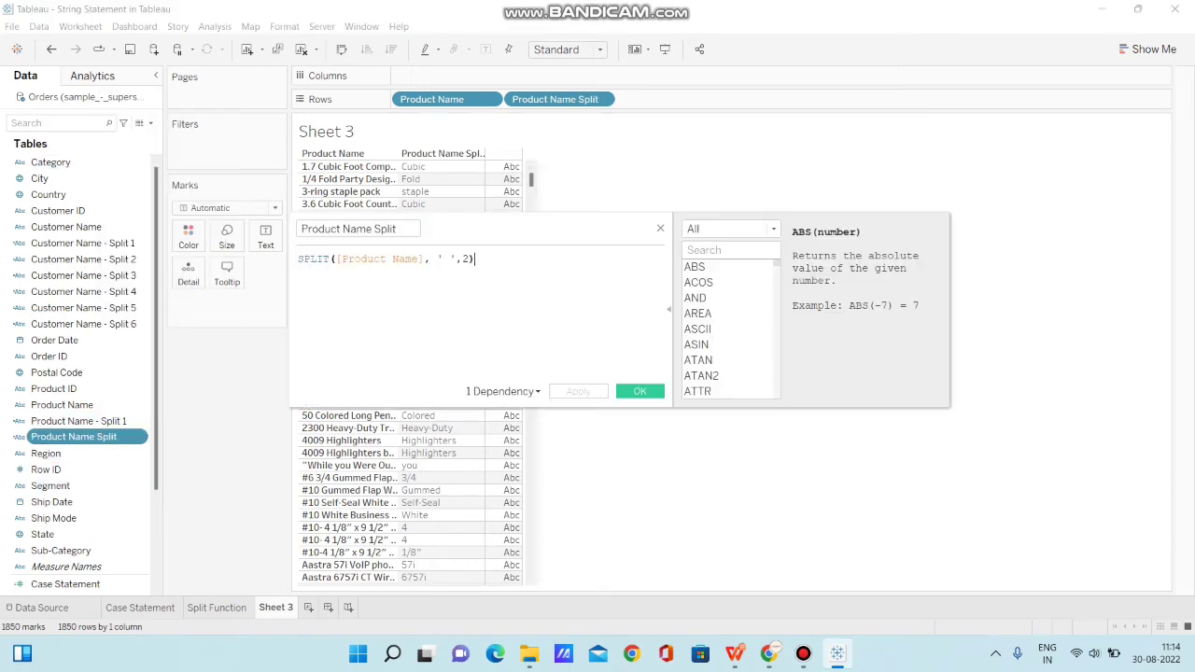
left_click(442, 259)
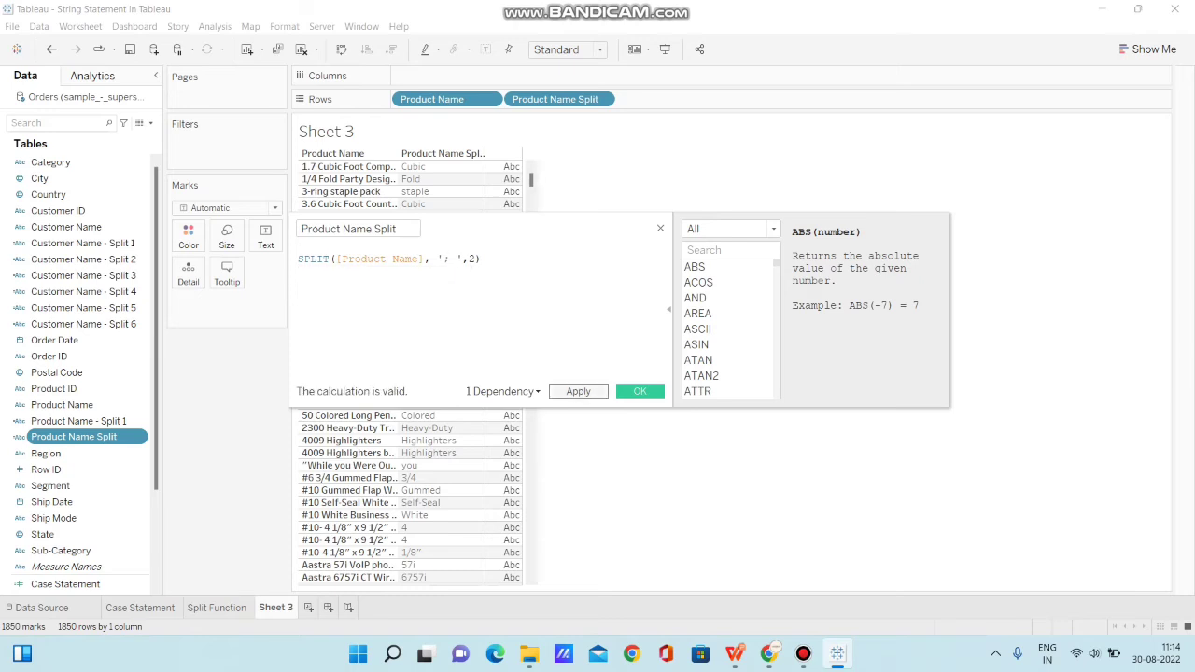
left_click(578, 392)
left_click(640, 392)
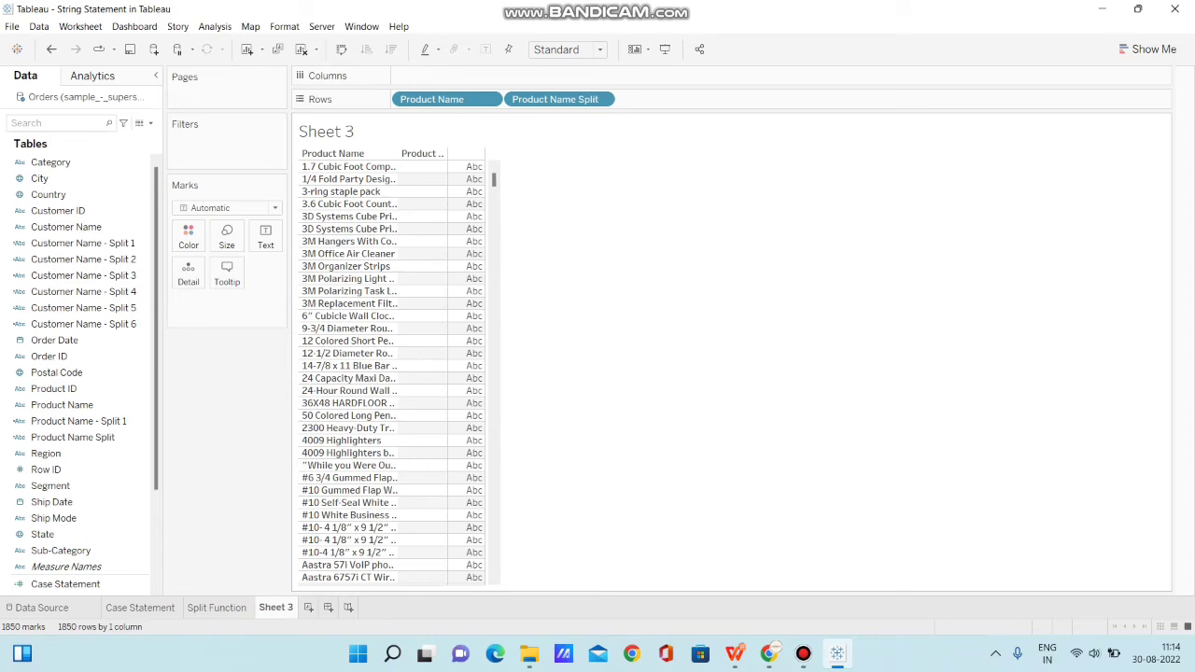
scroll(392, 374, "down", 20)
scroll(392, 373, "down", 20)
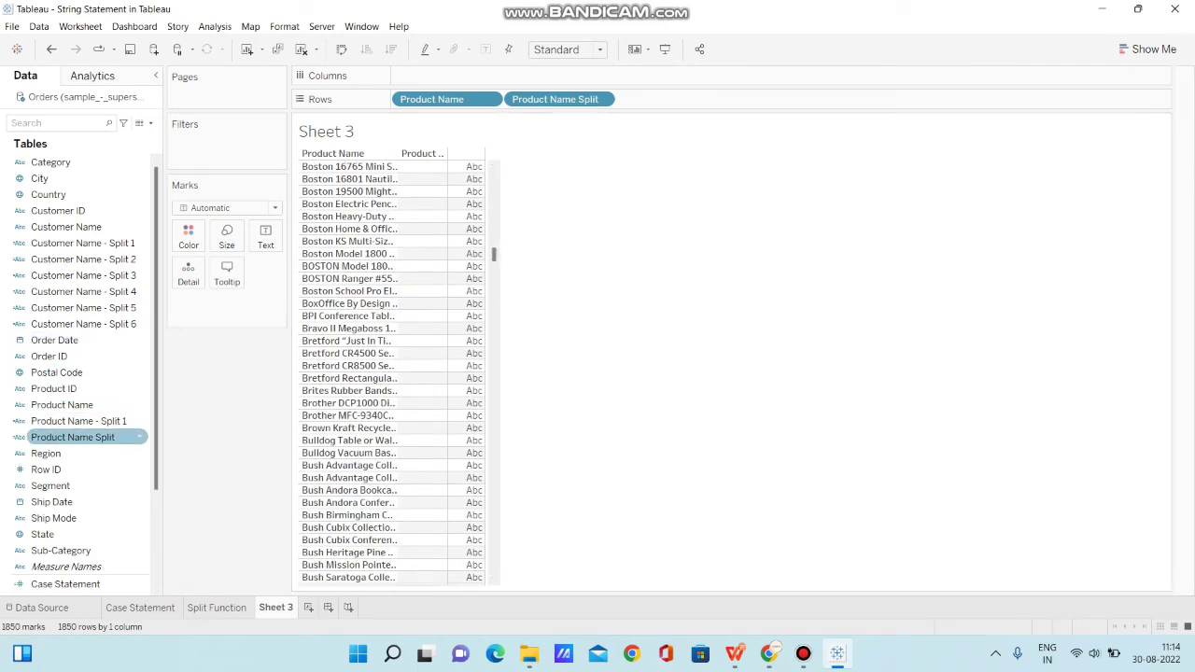
Replace the semicolon in the Product Name Split delimiter with a double quotation mark, and review the rows
right_click(70, 437)
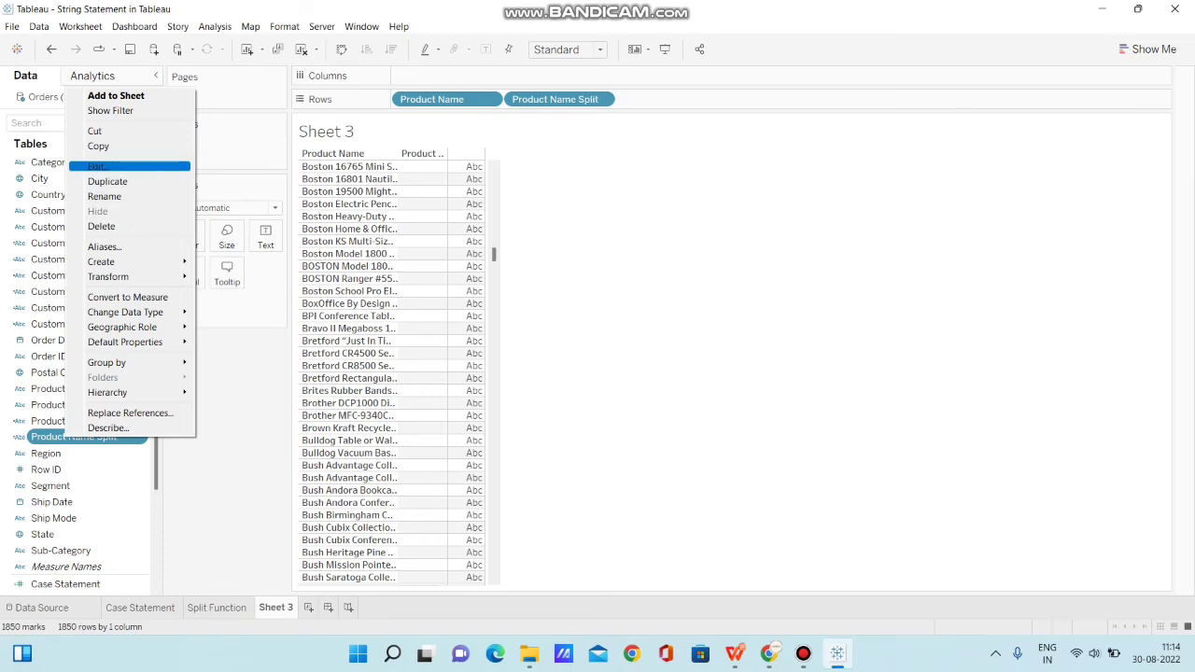
left_click(98, 166)
left_click(449, 259)
key("BackSpace")
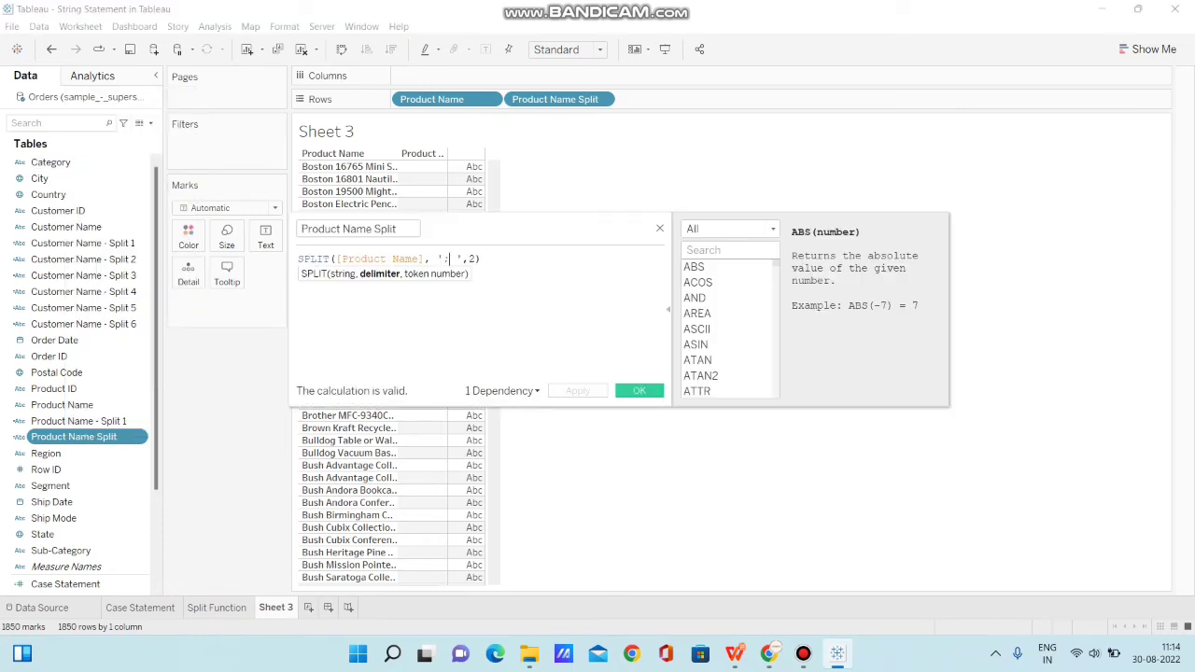
type("\"")
left_click(639, 390)
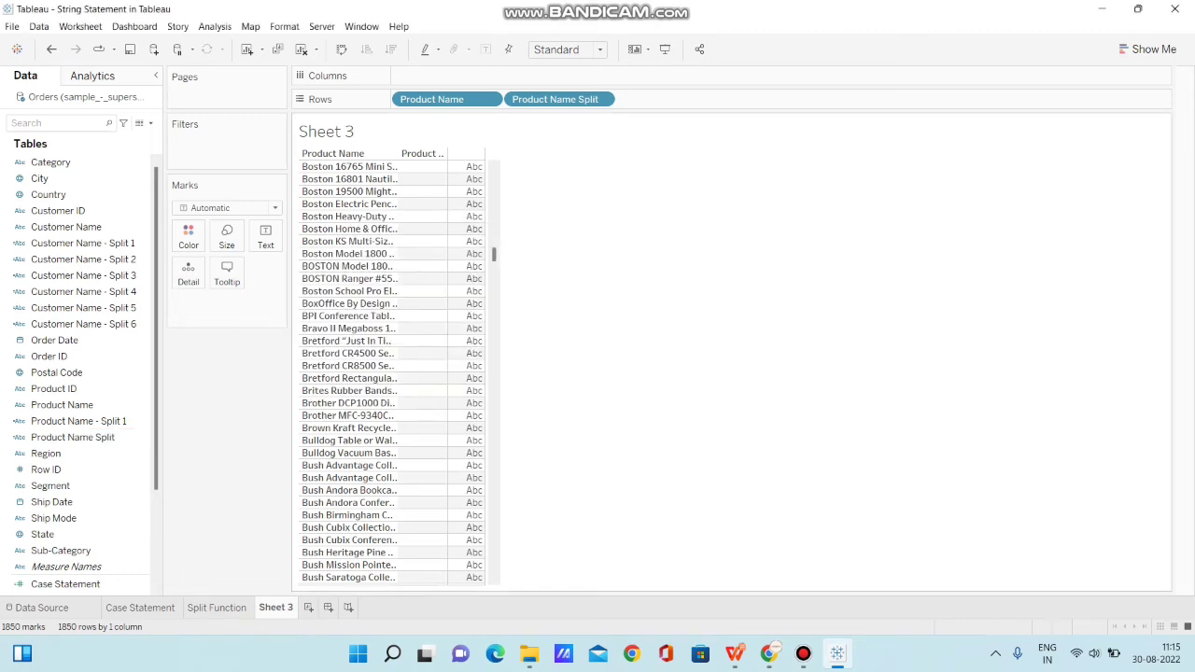
left_click_drag(494, 254, 494, 182)
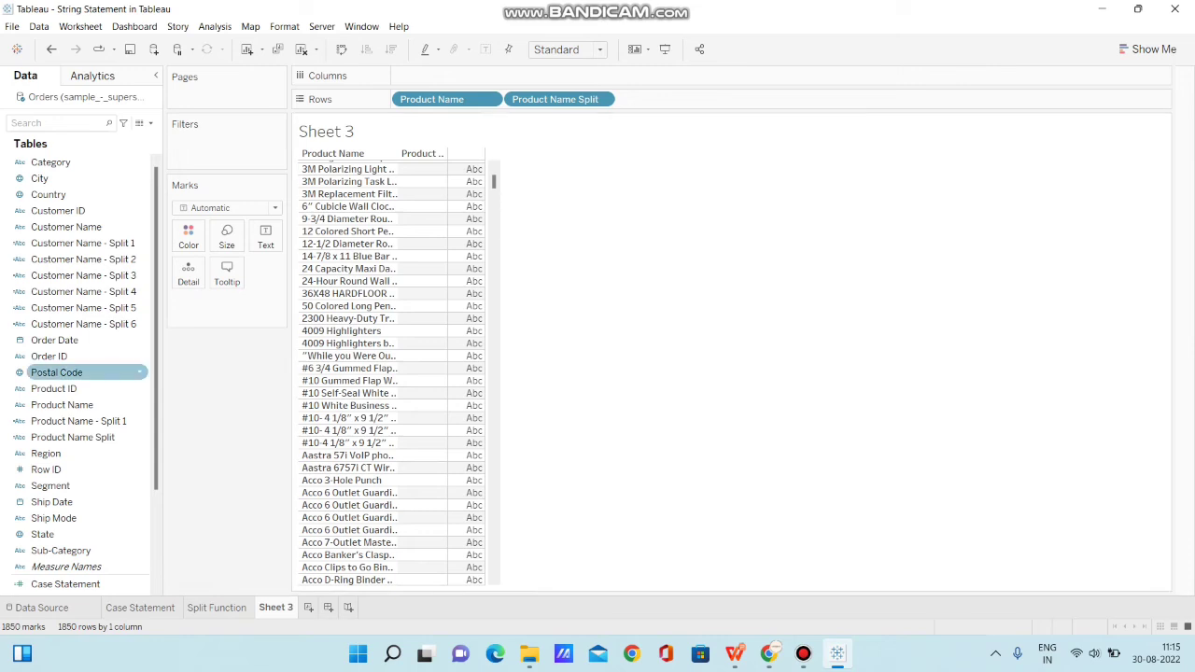
Open the Product Name Split calculation and move its editor clear of the product rows to review the SPLIT formula against them
right_click(98, 422)
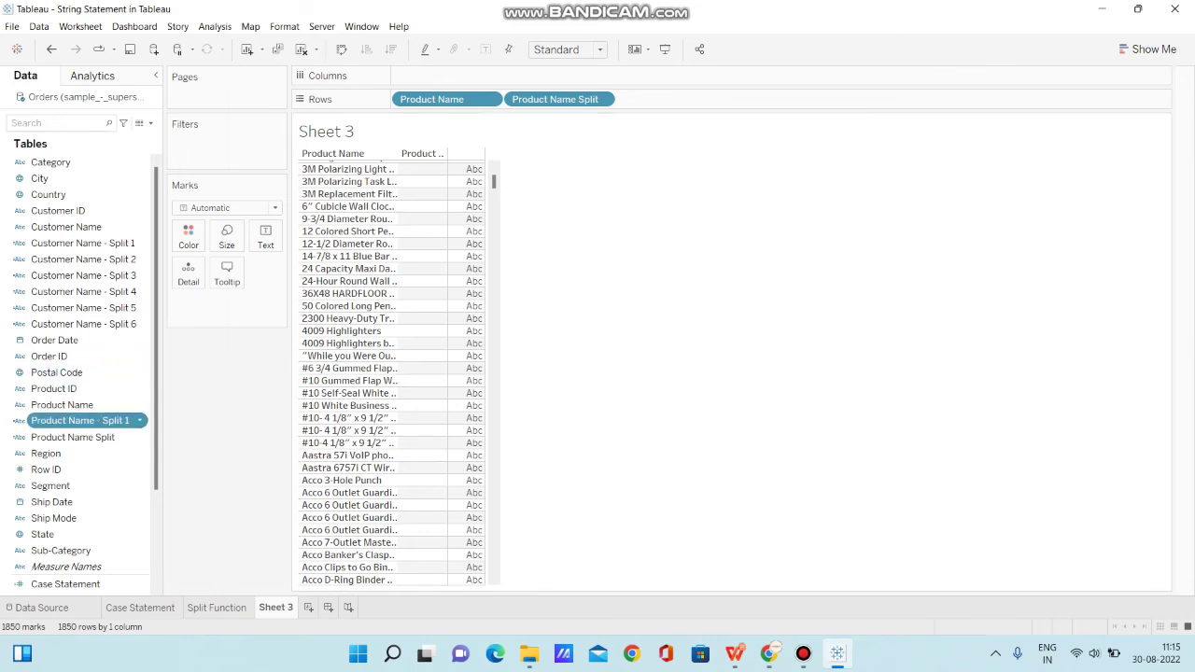
left_click(93, 437)
right_click(94, 438)
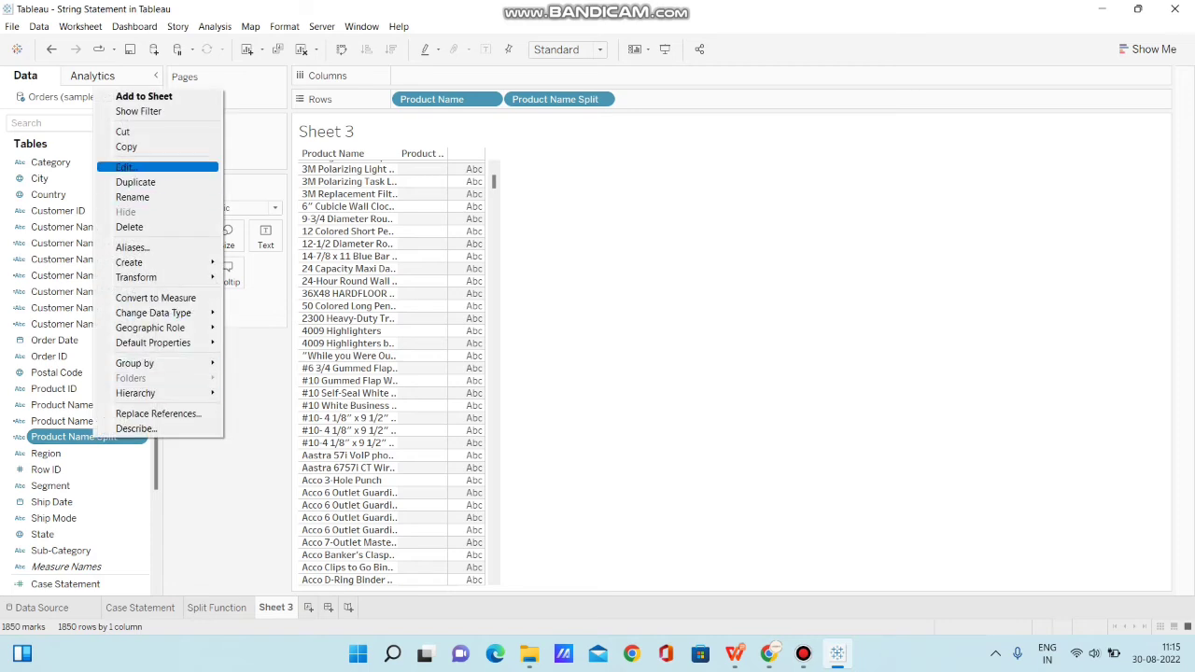
left_click(126, 166)
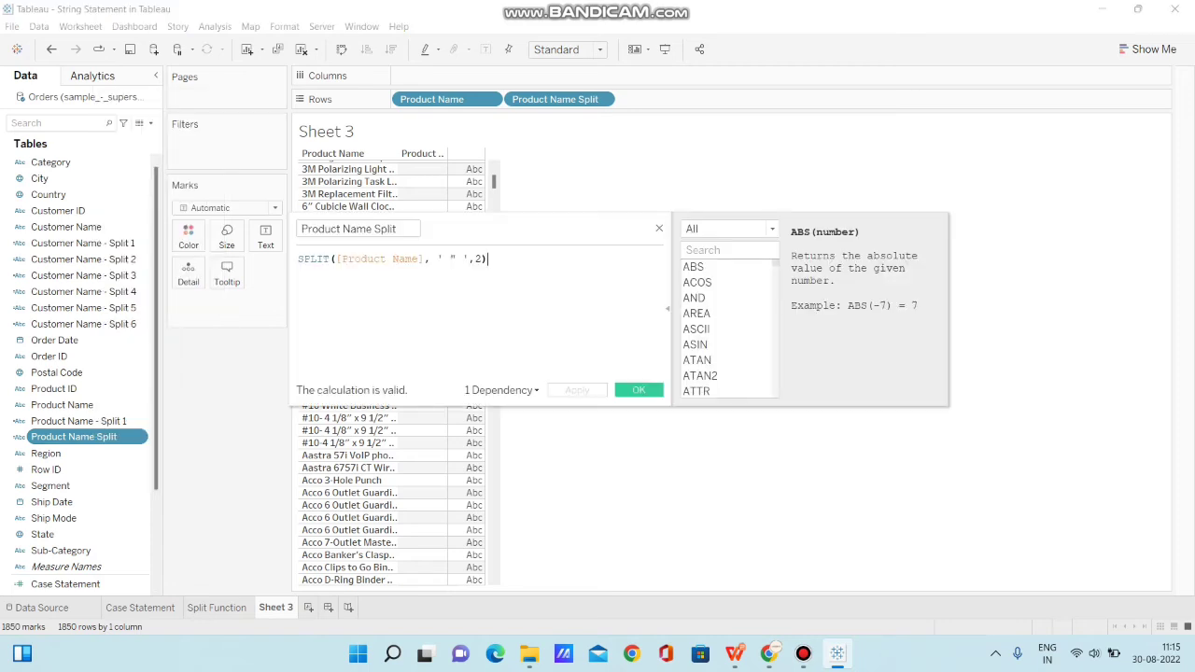
left_click_drag(523, 226, 812, 211)
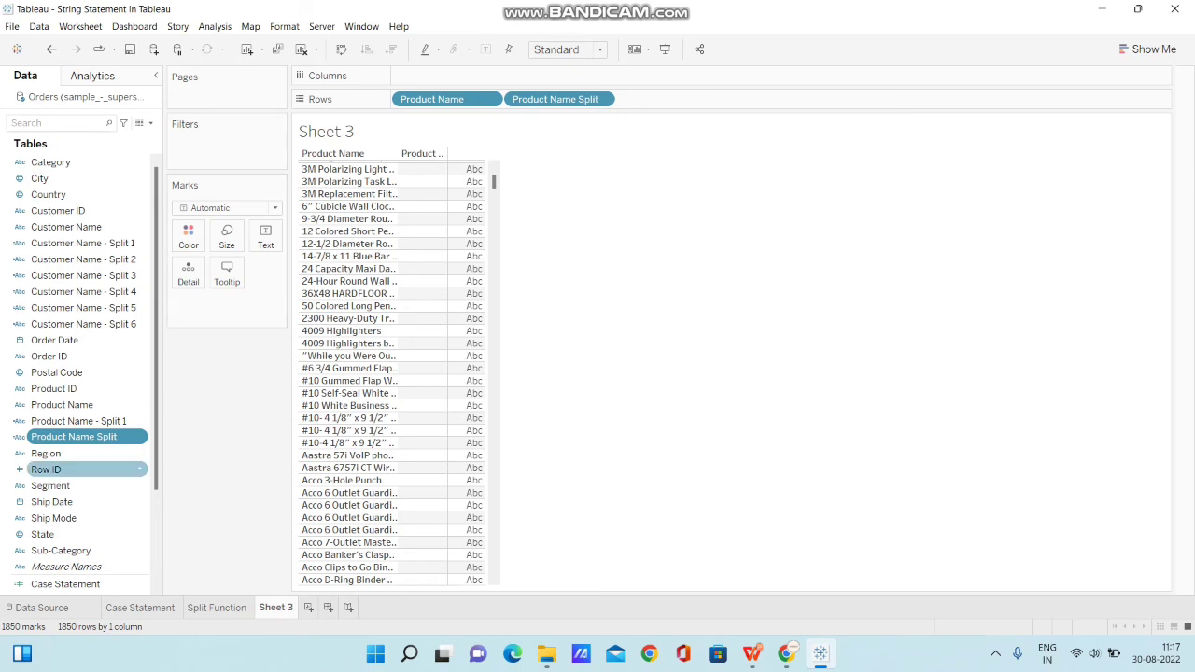
Reopen the Product Name Split calculation for editing
right_click(124, 437)
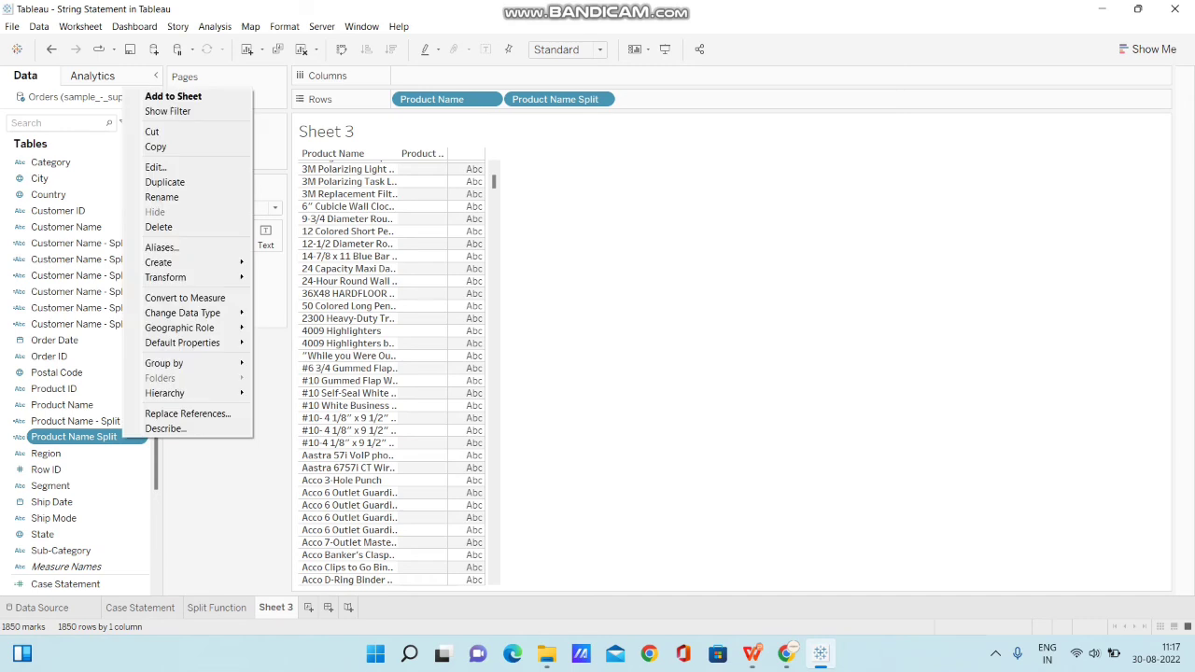
left_click(159, 166)
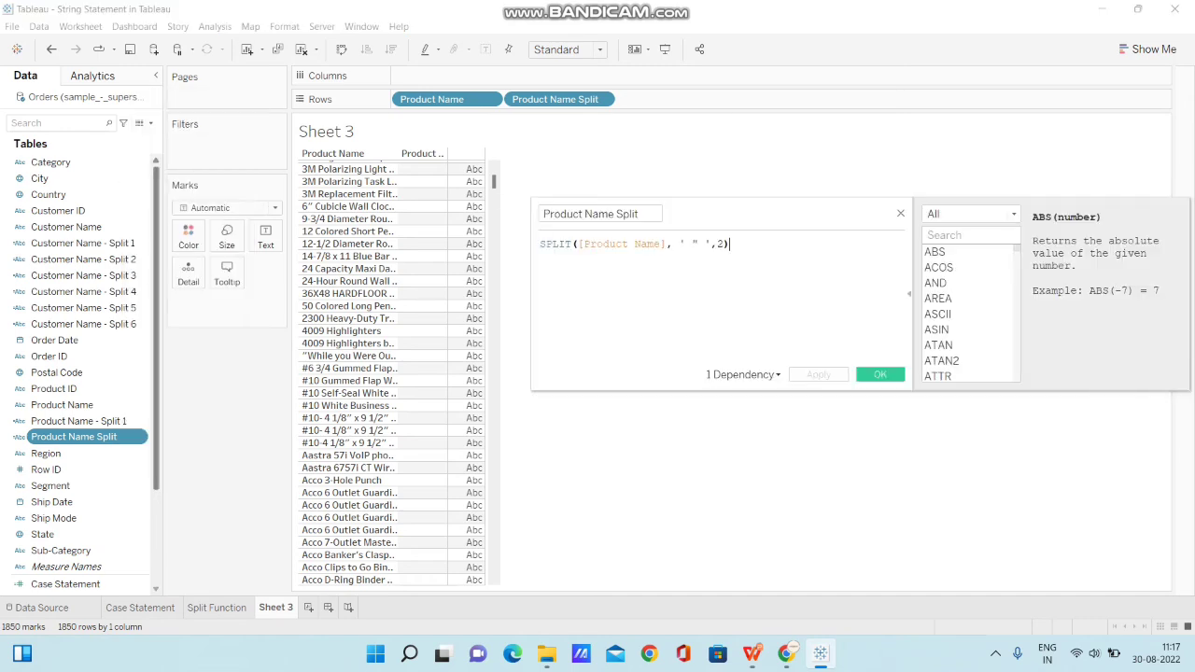